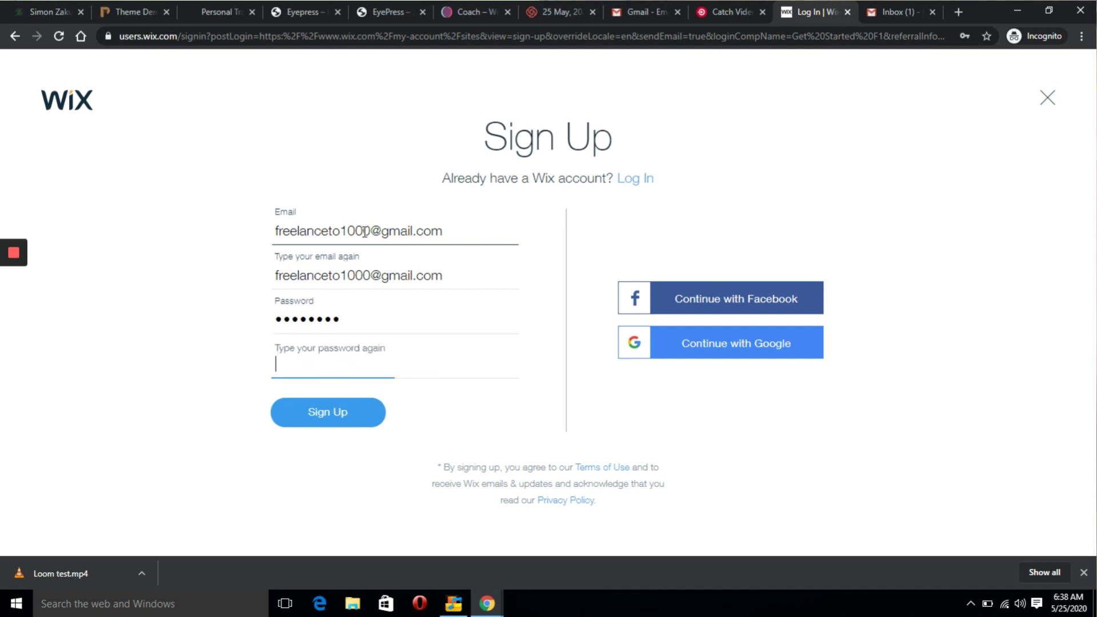
# - Submit the completed sign-up form and begin the onboarding questions
pyautogui.press('Return')
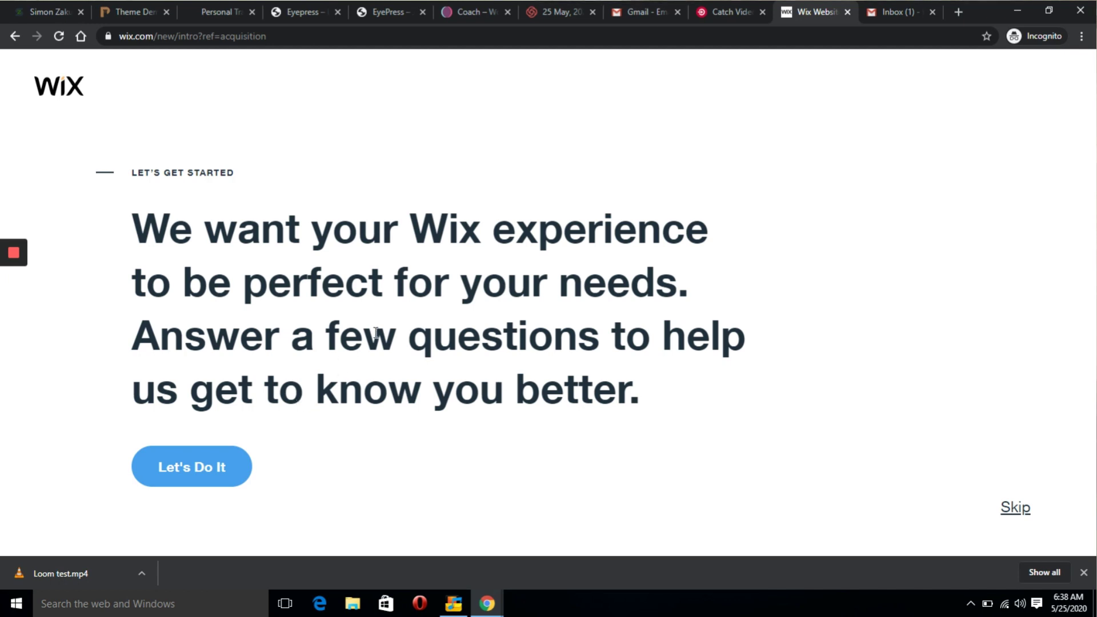
pyautogui.click(198, 477)
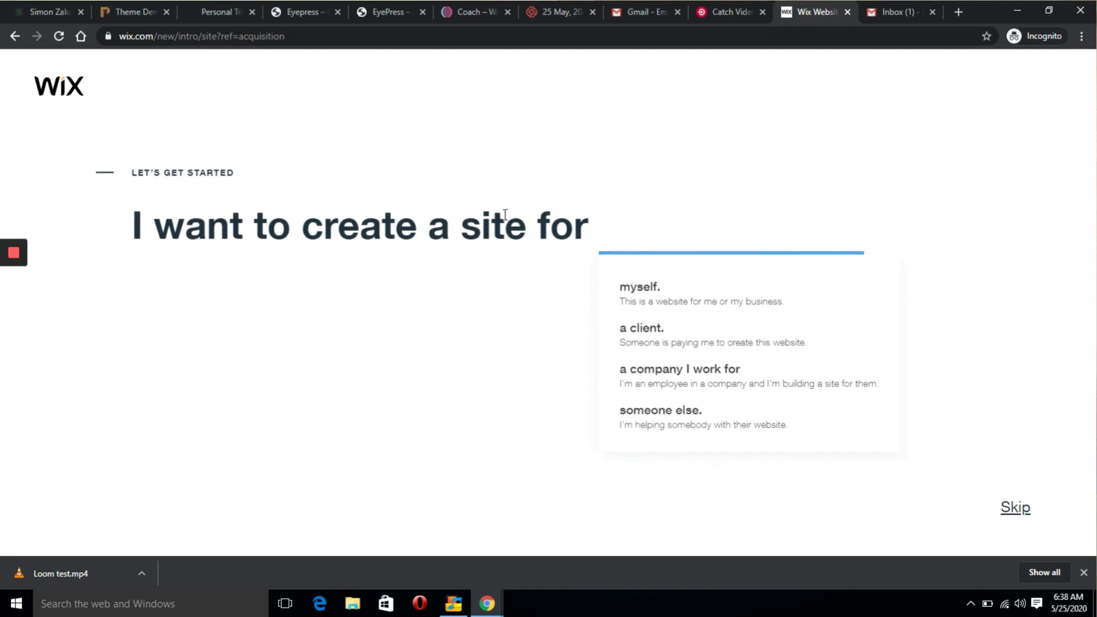
# - Describe the project as a business site for myself, with "never done this before" as experience, and start building with Wix ADI
pyautogui.click(670, 304)
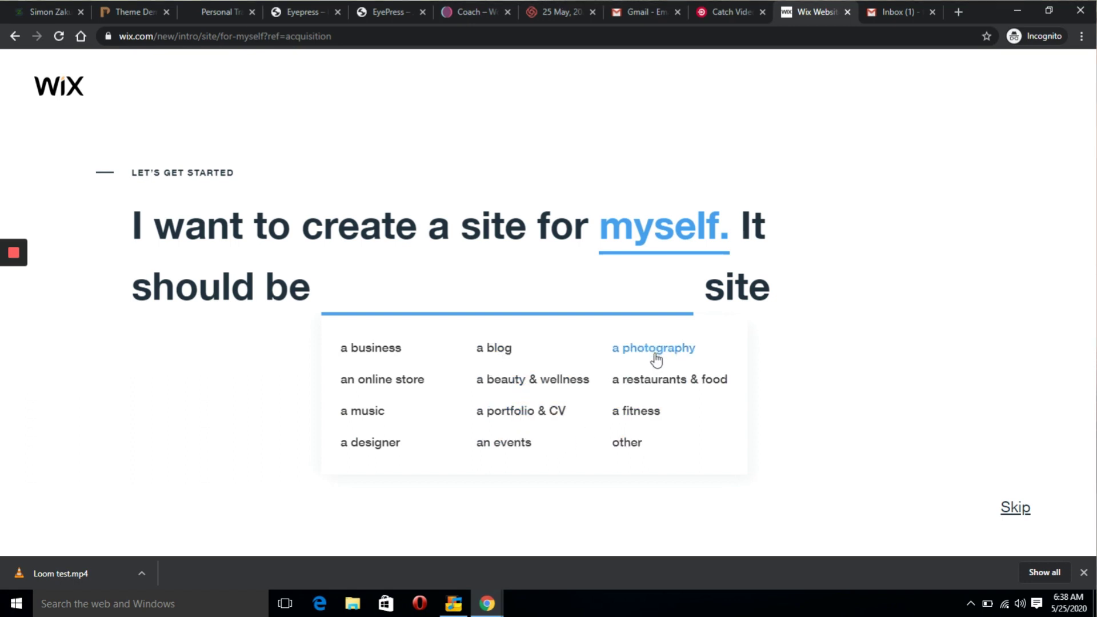
pyautogui.click(369, 443)
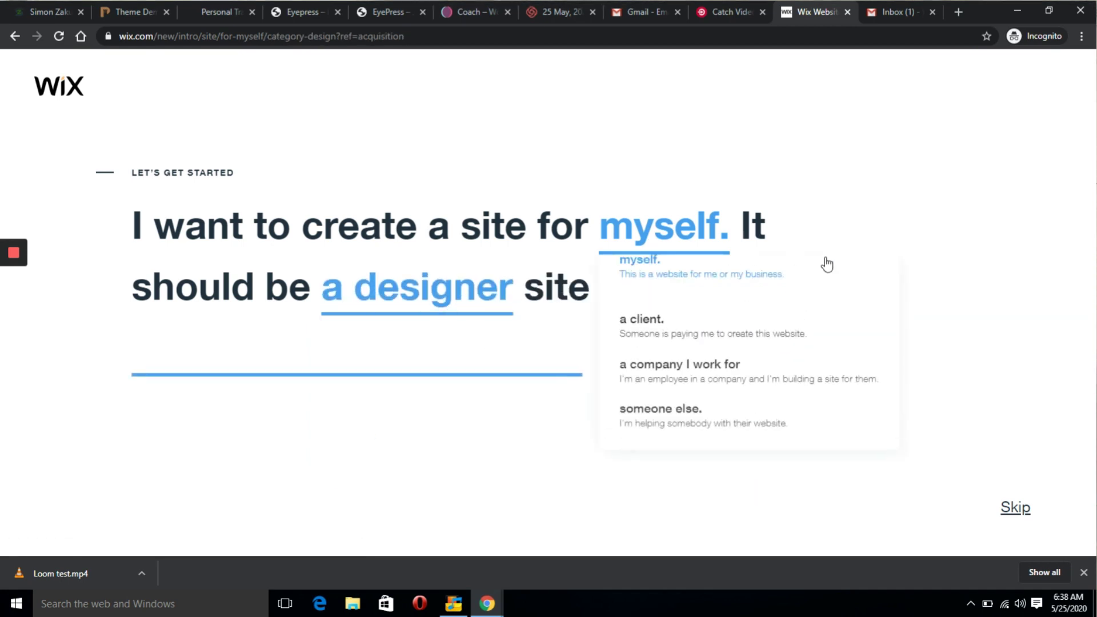
pyautogui.click(711, 301)
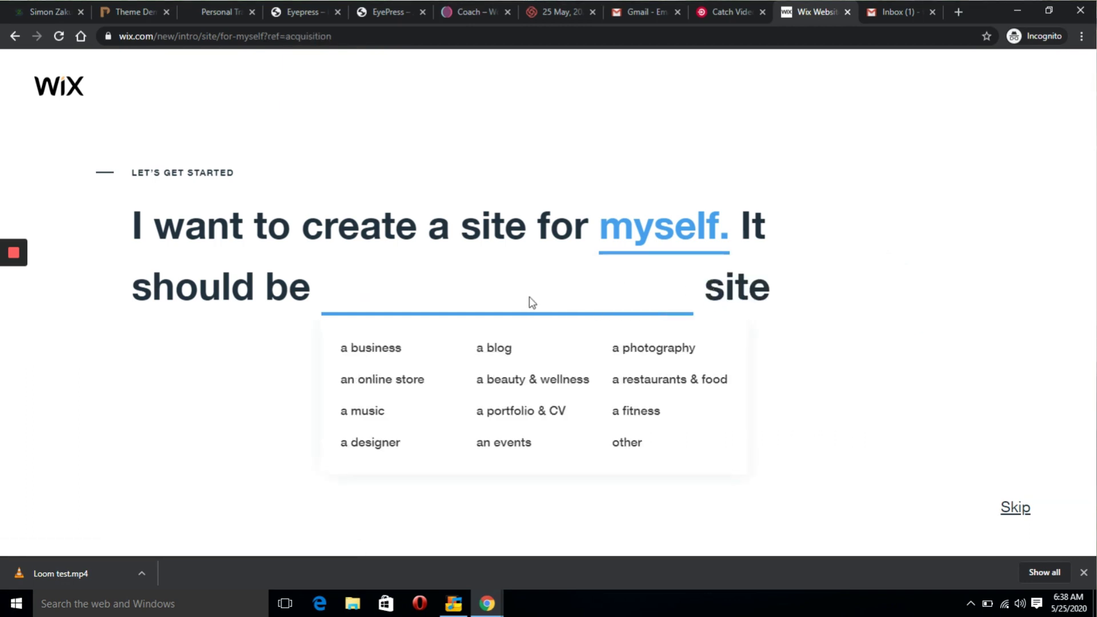
pyautogui.click(382, 360)
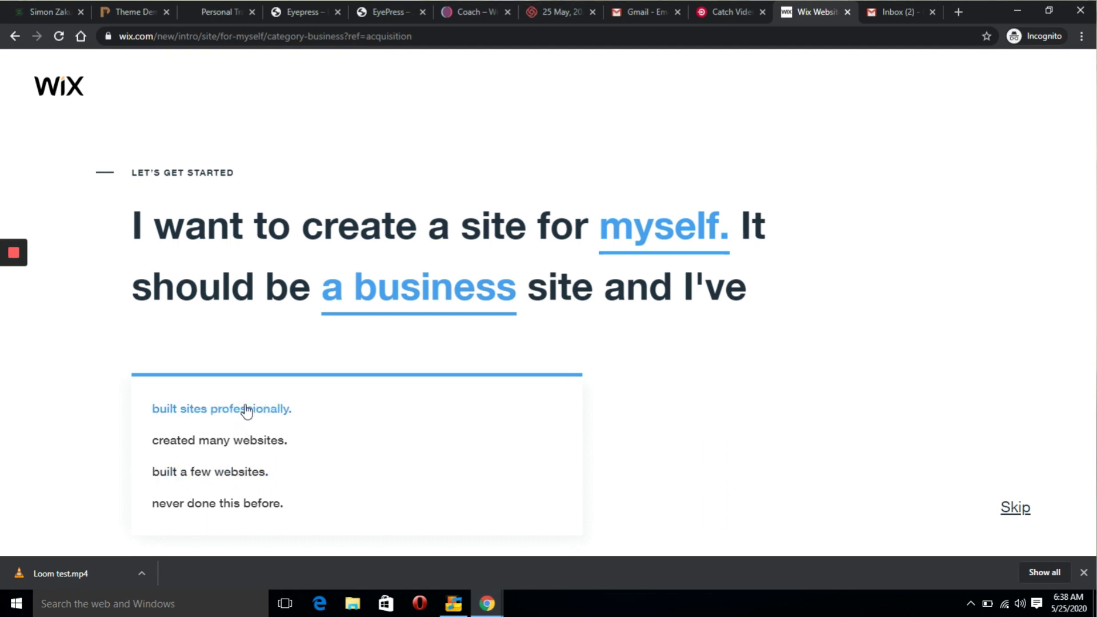
pyautogui.click(205, 503)
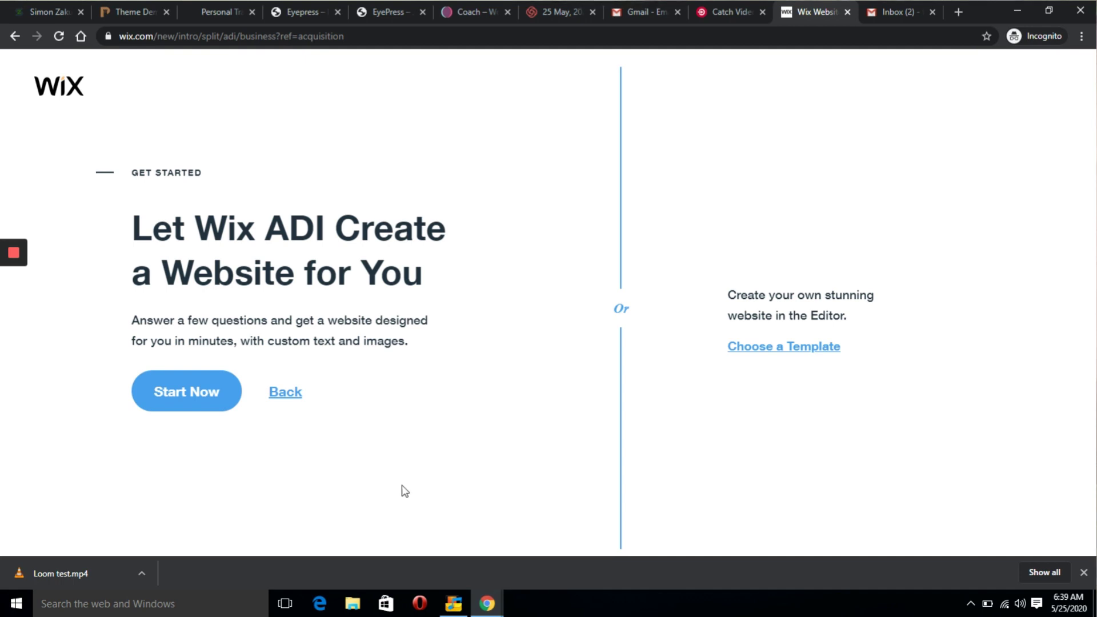
pyautogui.click(187, 402)
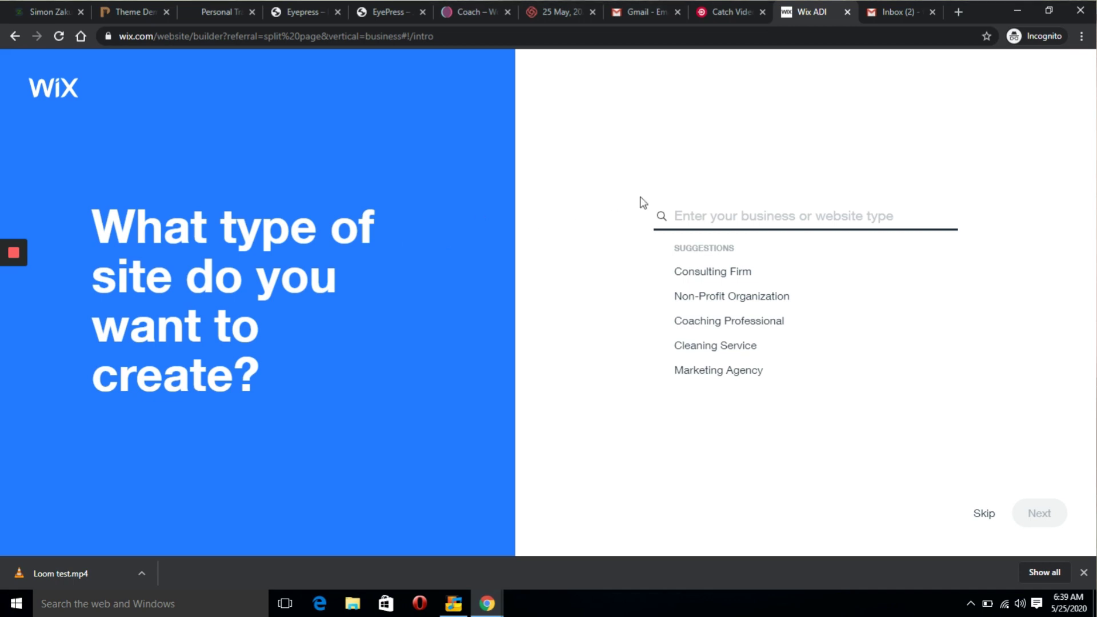
pyautogui.click(724, 217)
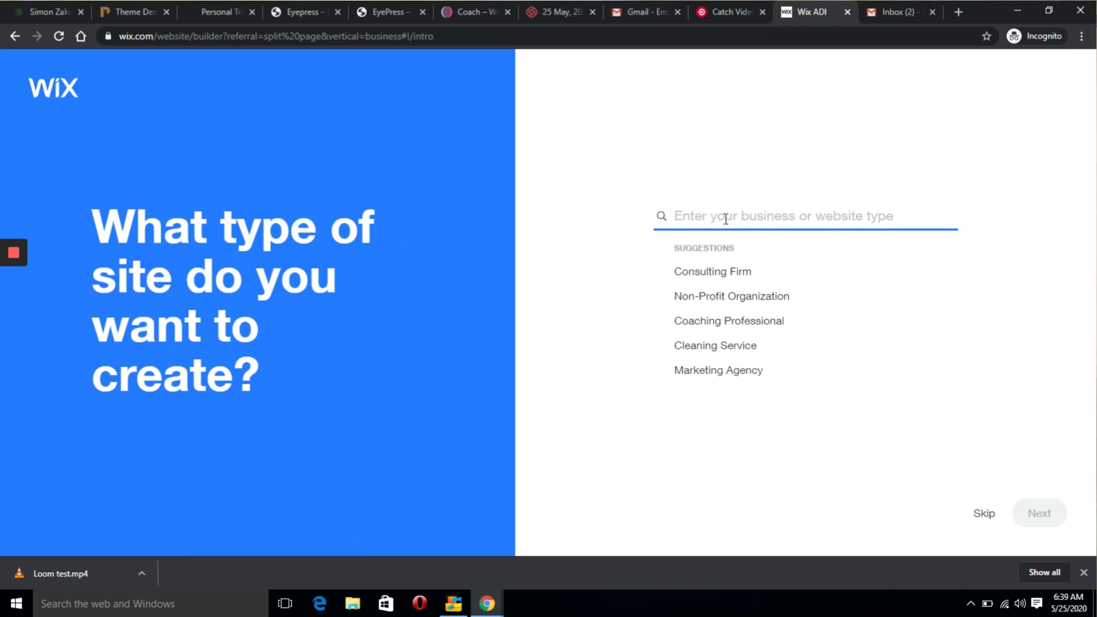
pyautogui.write('Simon Zaku')
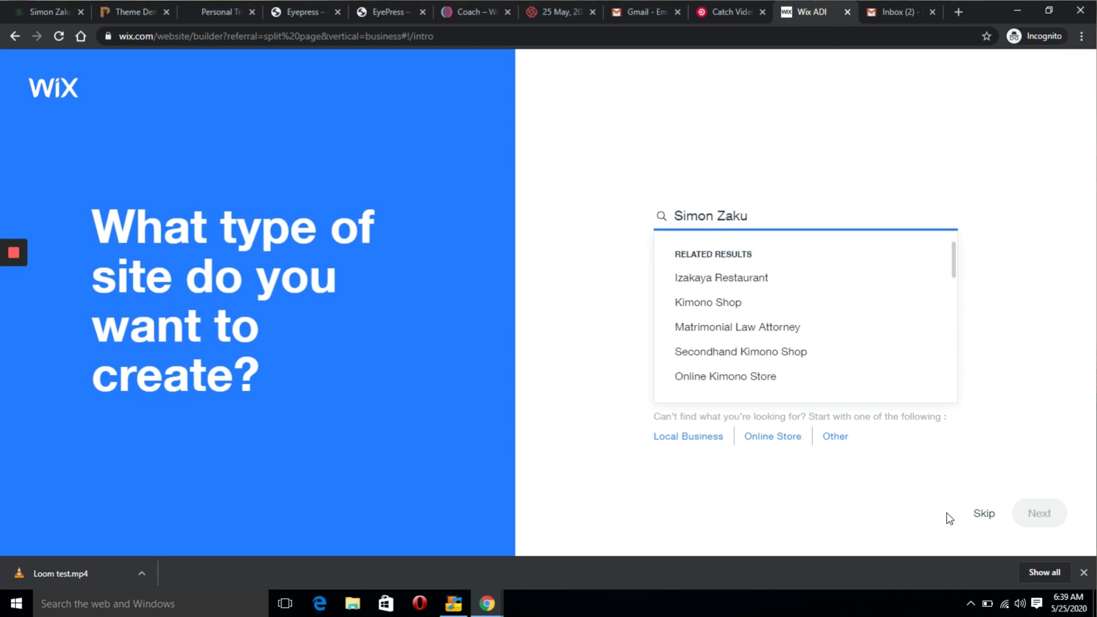
pyautogui.tripleClick(749, 213)
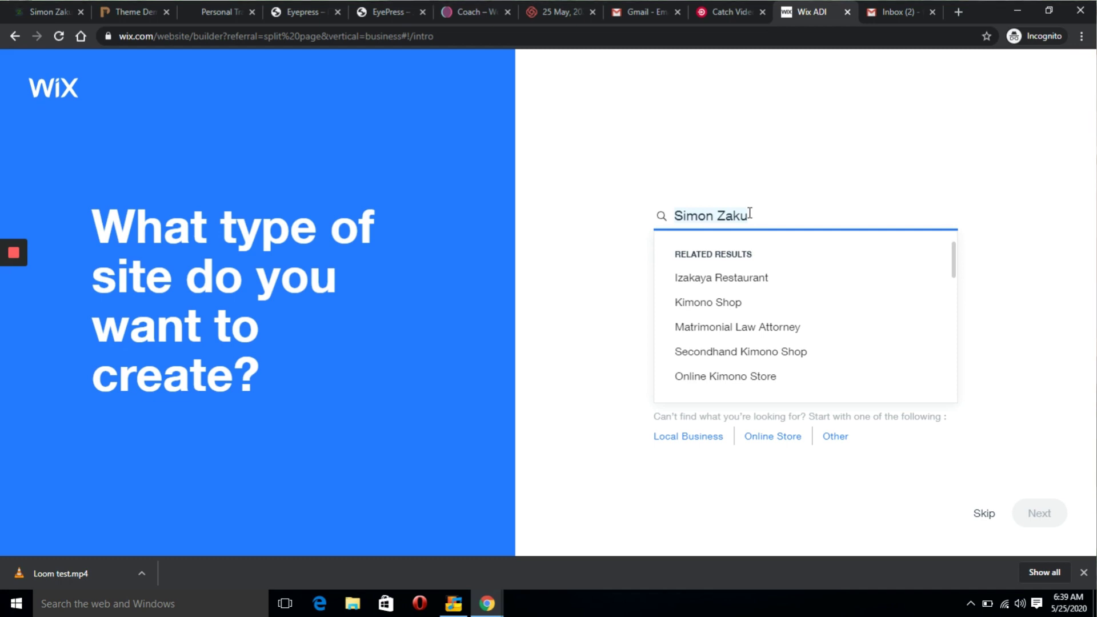
pyautogui.press('BackSpace')
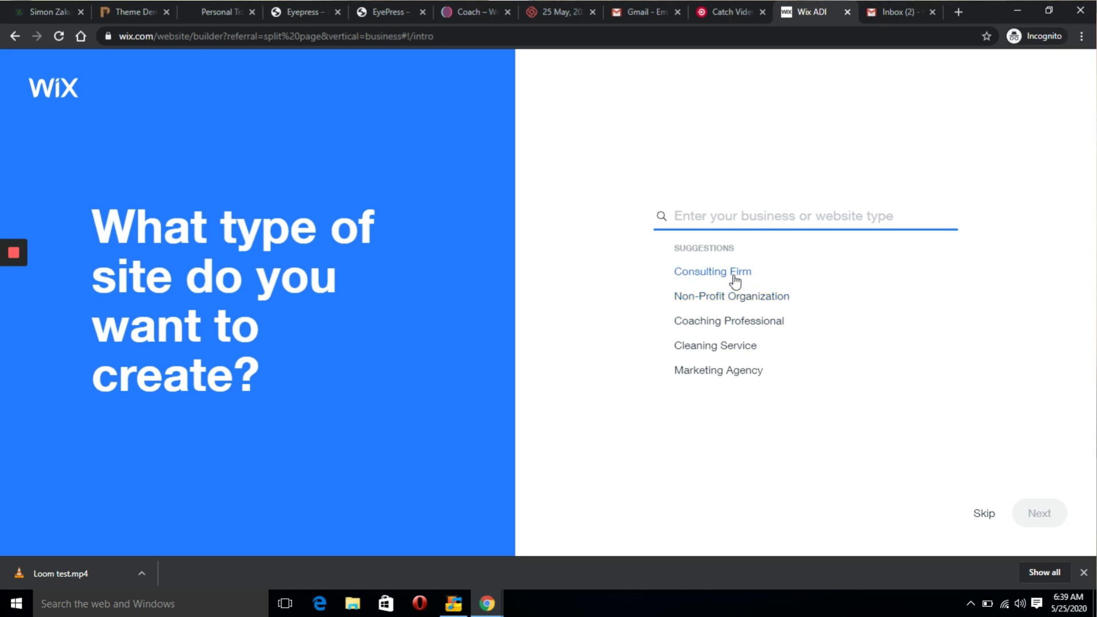
# - Choose Coaching Professional as the type of site and continue
pyautogui.click(725, 322)
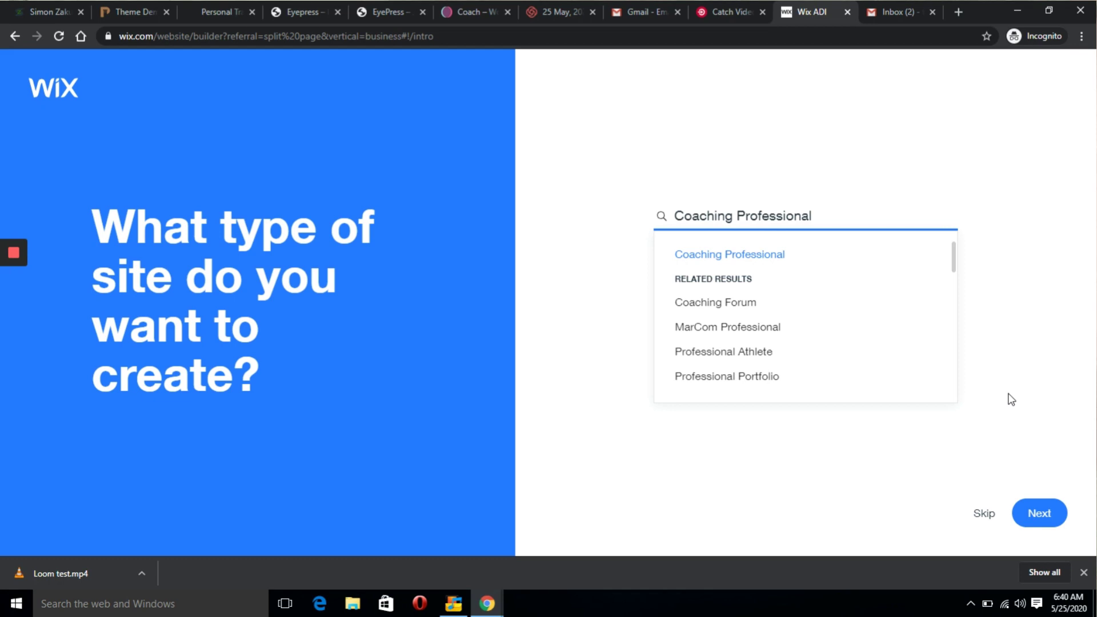
pyautogui.click(1040, 513)
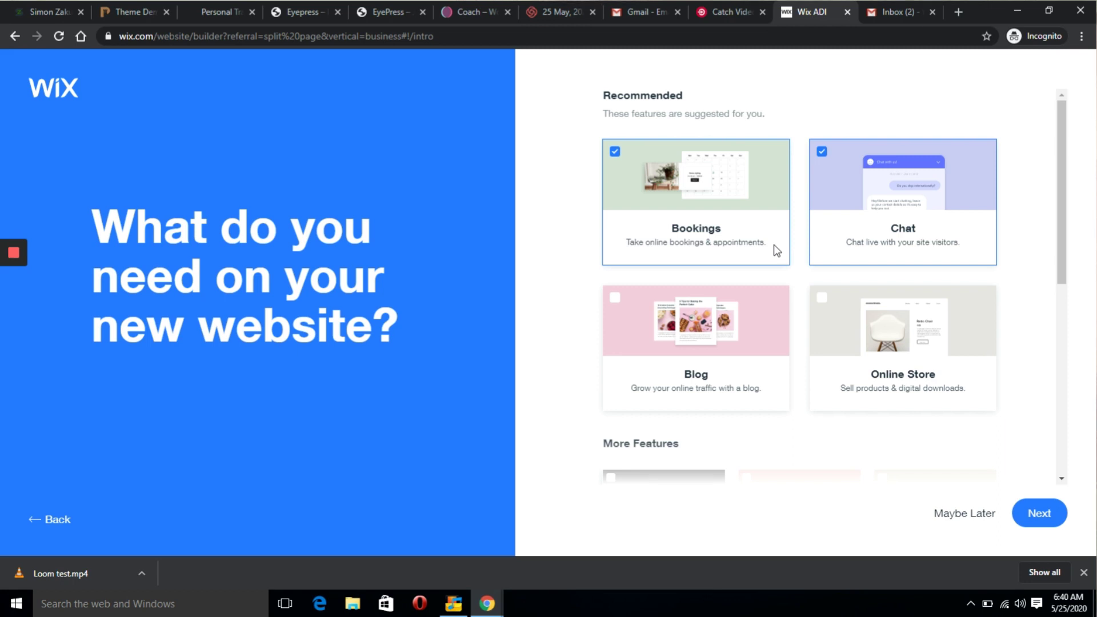
# - Select the Blog feature alongside Bookings and Chat for the new website and continue
pyautogui.click(704, 198)
pyautogui.click(672, 201)
pyautogui.click(677, 334)
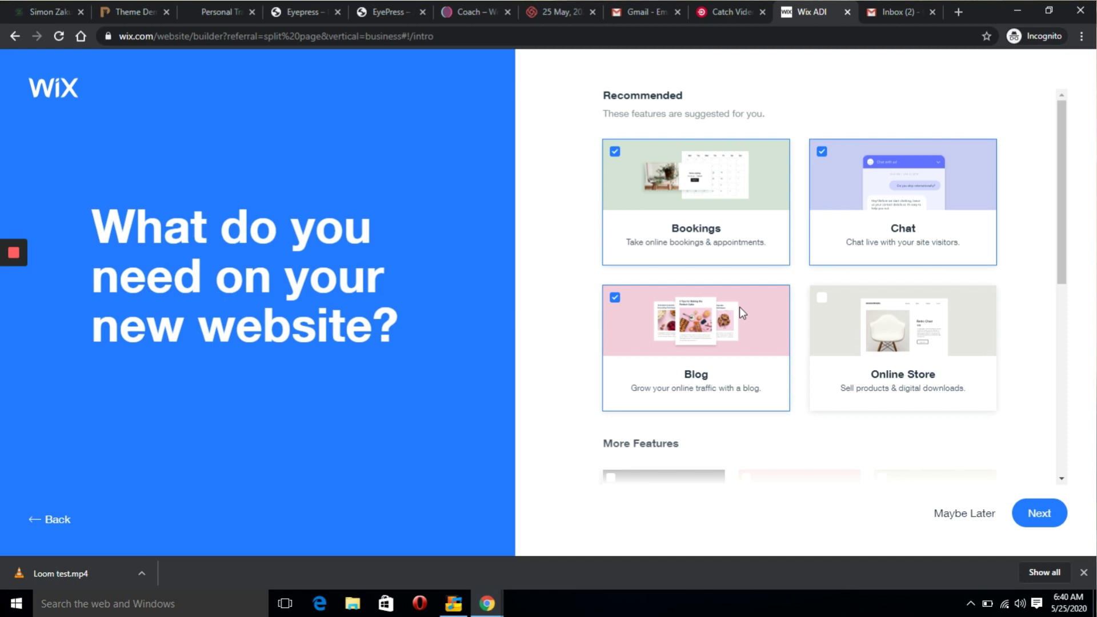
pyautogui.moveTo(1061, 180); pyautogui.dragTo(1036, 443)
pyautogui.click(1028, 508)
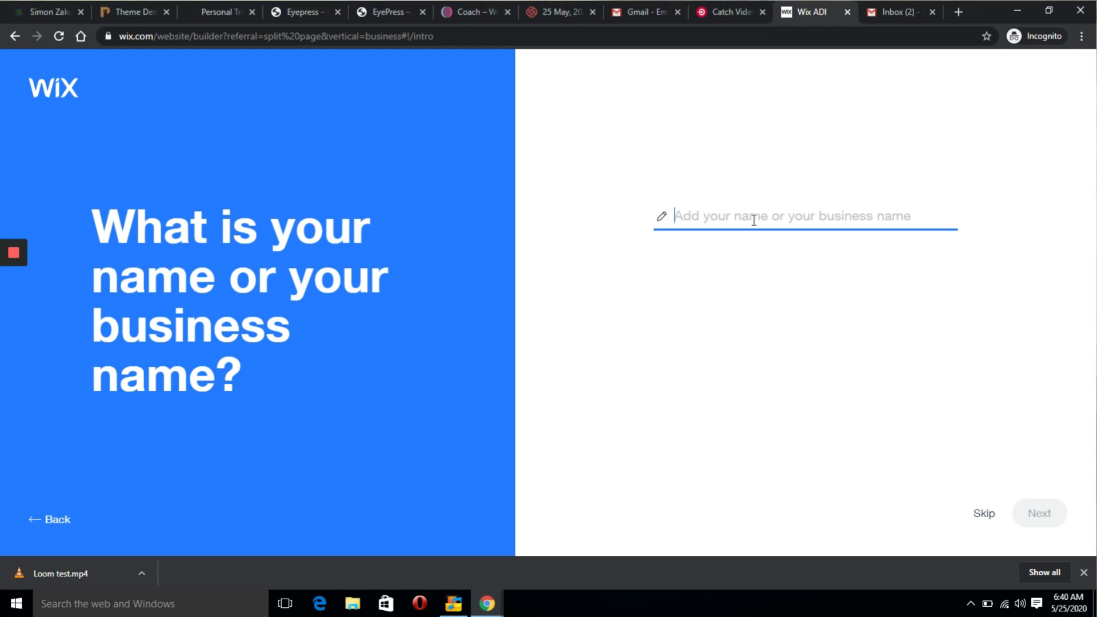
# - Enter the owner's full name as the name of the site and continue
pyautogui.write('Sid')
pyautogui.press('BackSpace')
pyautogui.write('mon Zaku')
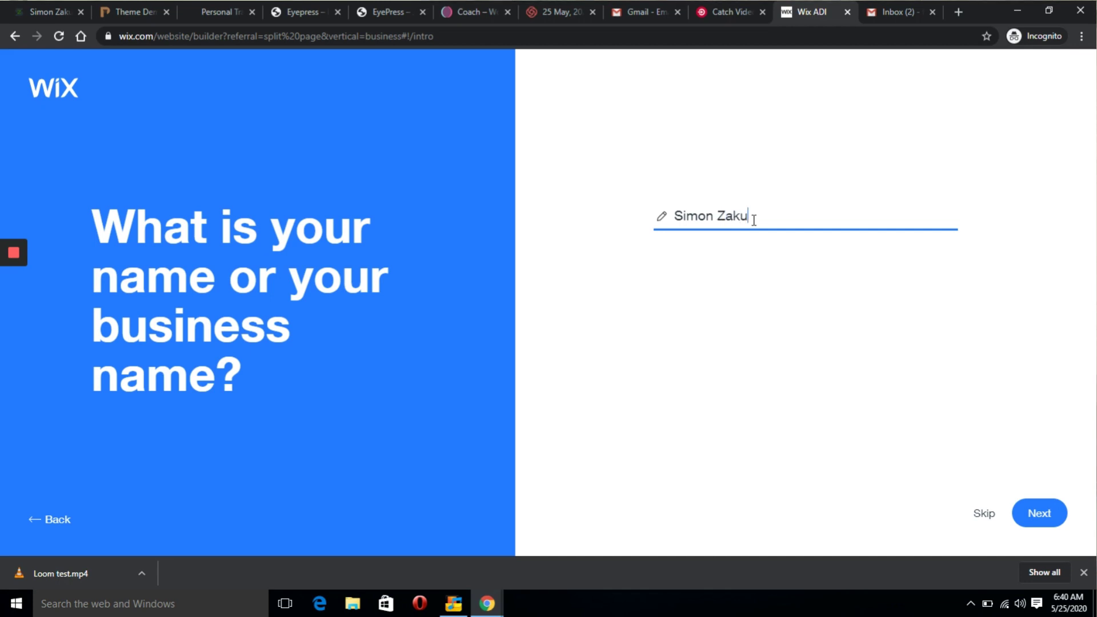
pyautogui.click(1034, 513)
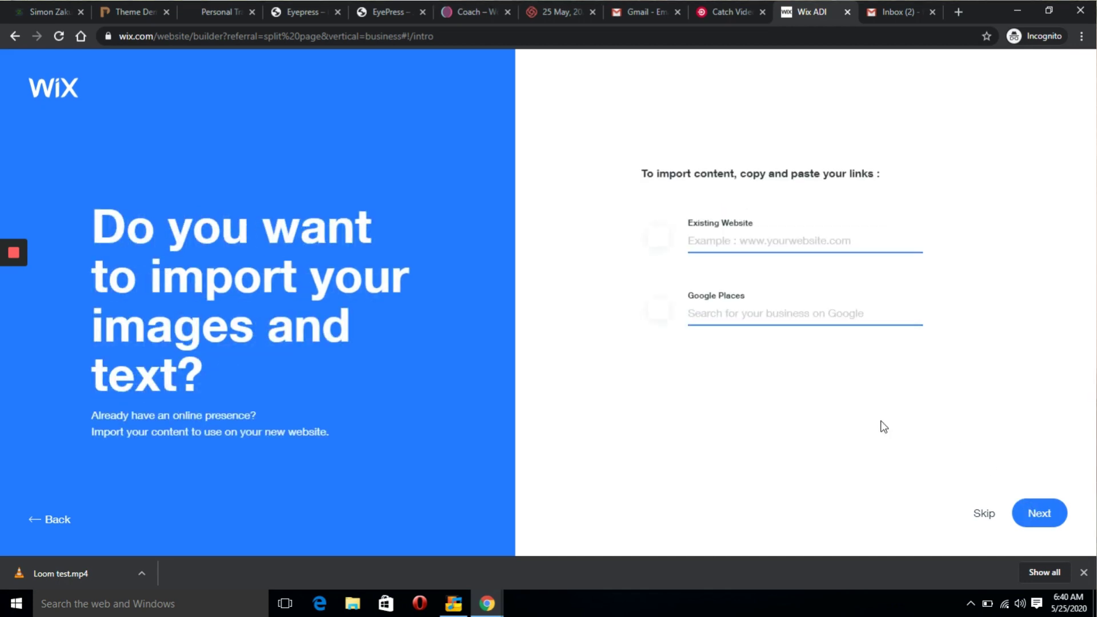
pyautogui.click(766, 243)
pyautogui.write('si')
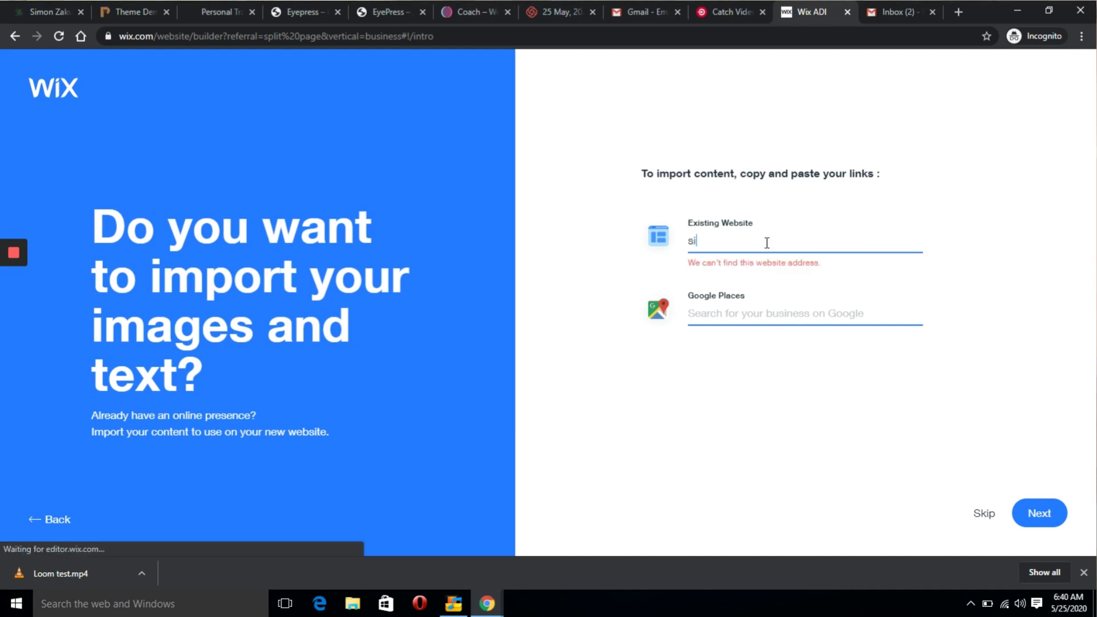
pyautogui.write('monzaku')
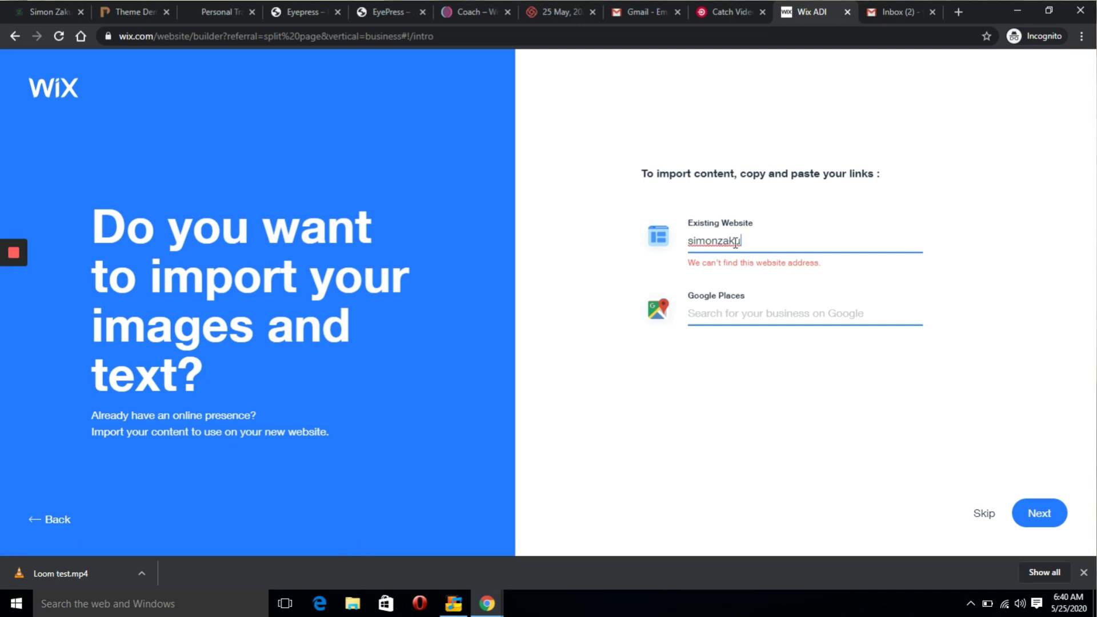
pyautogui.hotkey('ctrl', 'a')
pyautogui.press('BackSpace')
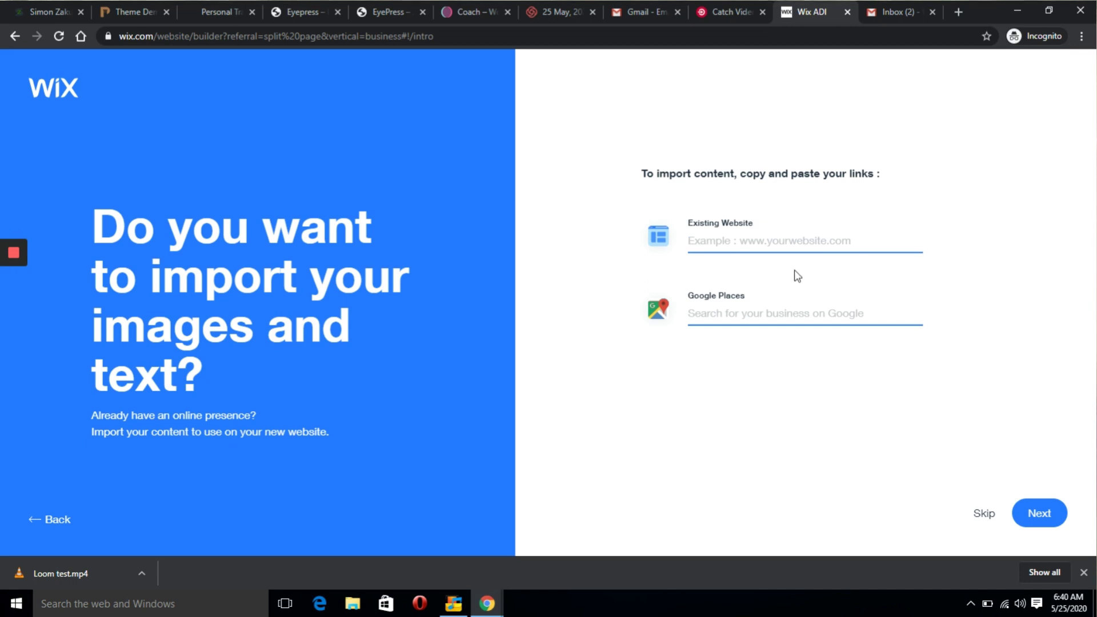
# - Skip importing images and text, fill in the contact info from the first saved address profile, and continue
pyautogui.click(985, 515)
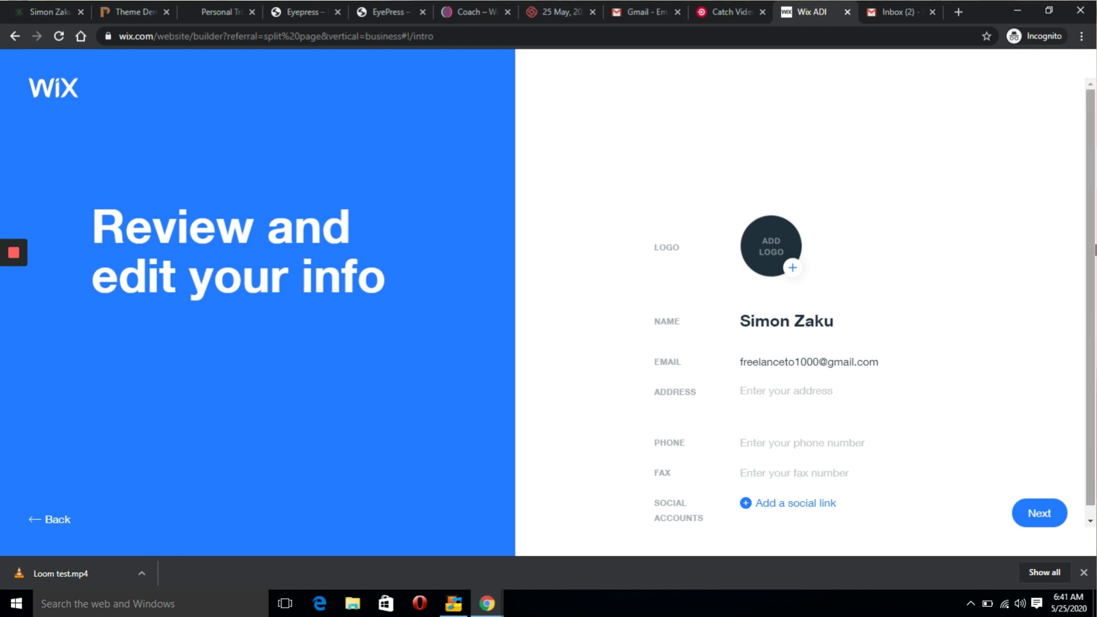
pyautogui.scroll(-1, 914, 446)
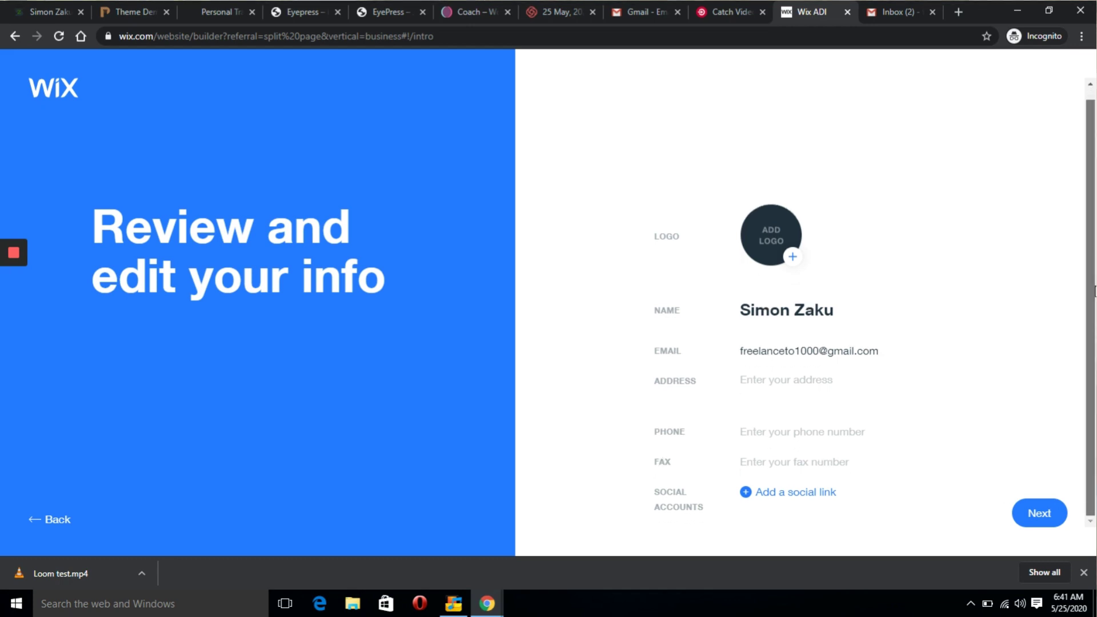
pyautogui.click(790, 383)
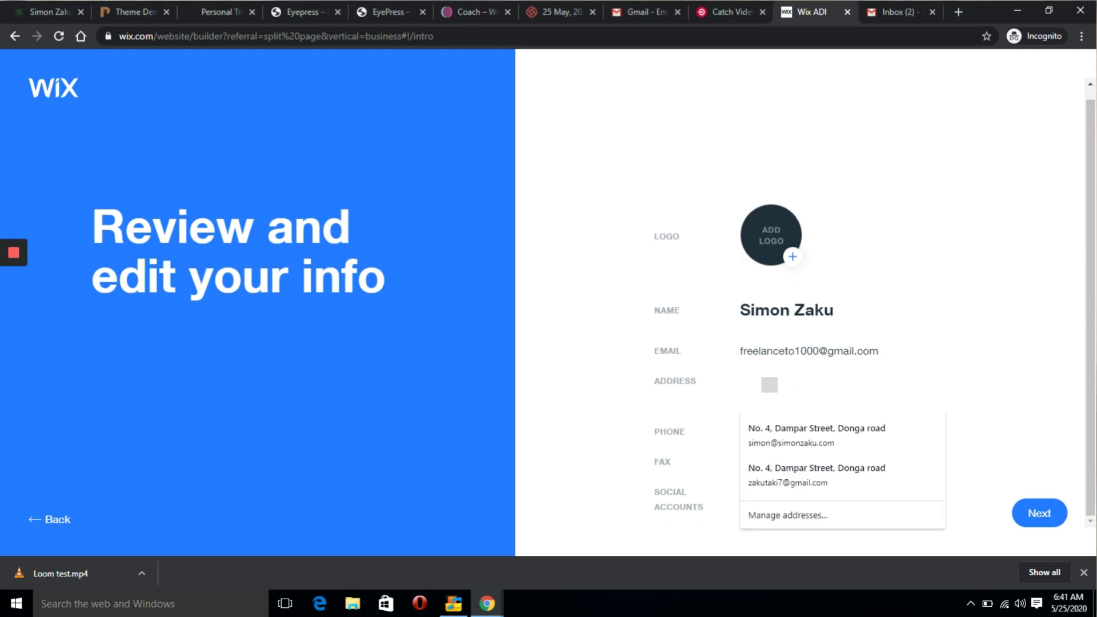
pyautogui.click(796, 441)
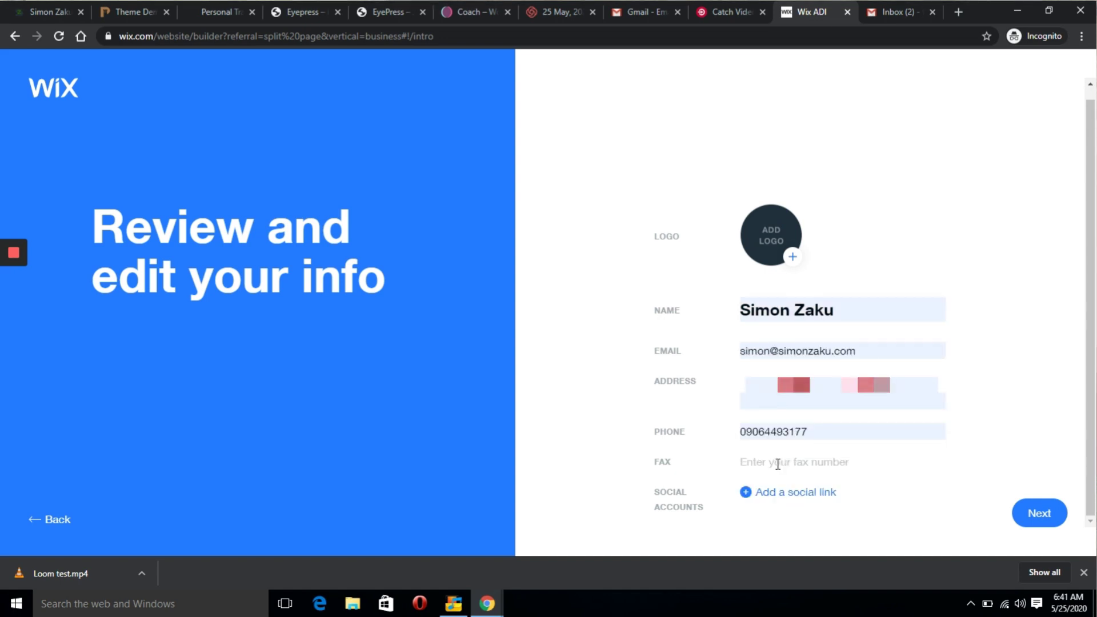
pyautogui.click(1048, 516)
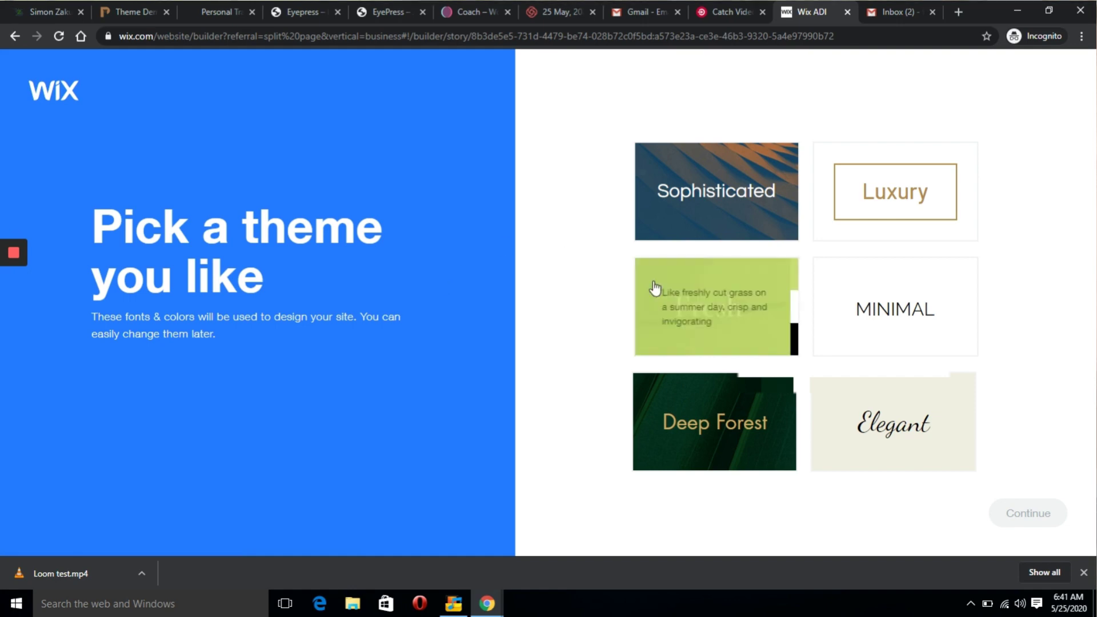
# - Pick the Minimal theme for the site and continue
pyautogui.moveTo(728, 207)
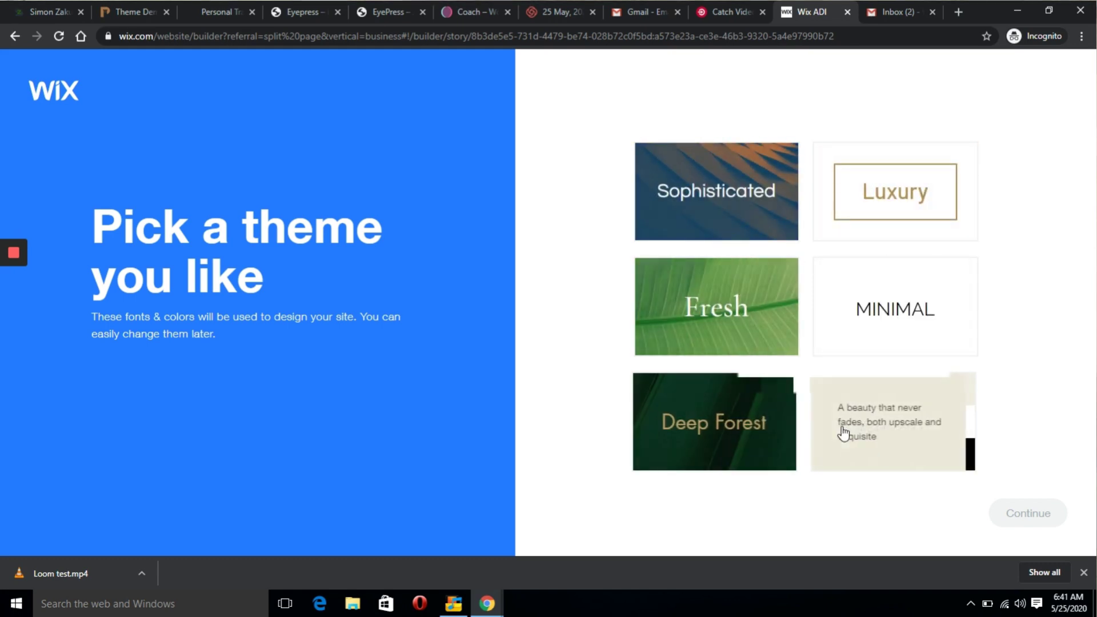
pyautogui.moveTo(730, 414)
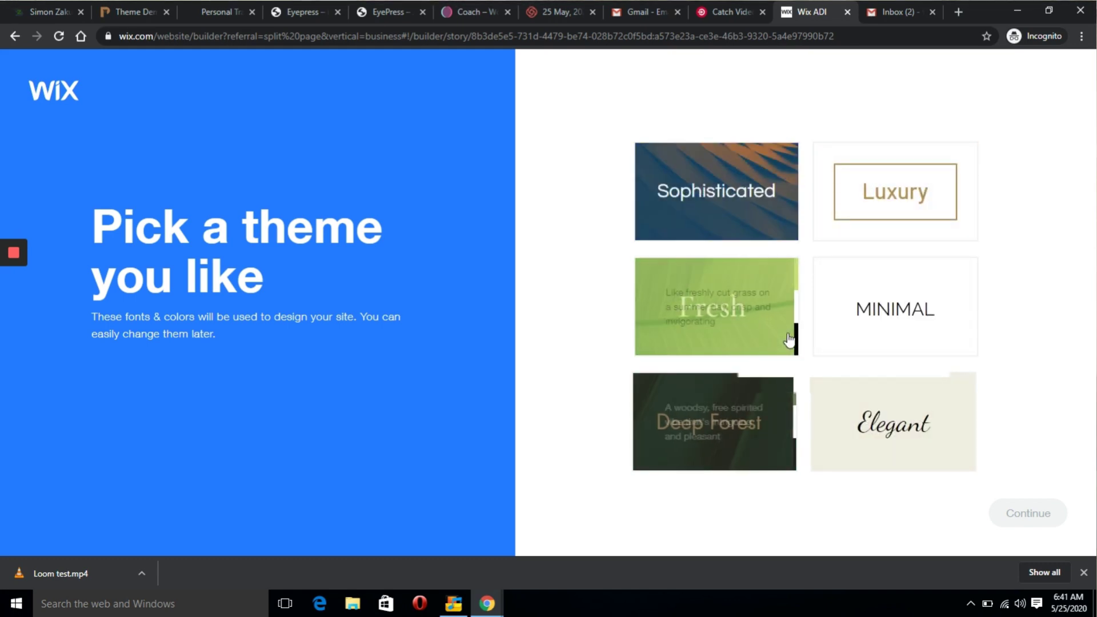
pyautogui.click(861, 309)
pyautogui.click(1025, 515)
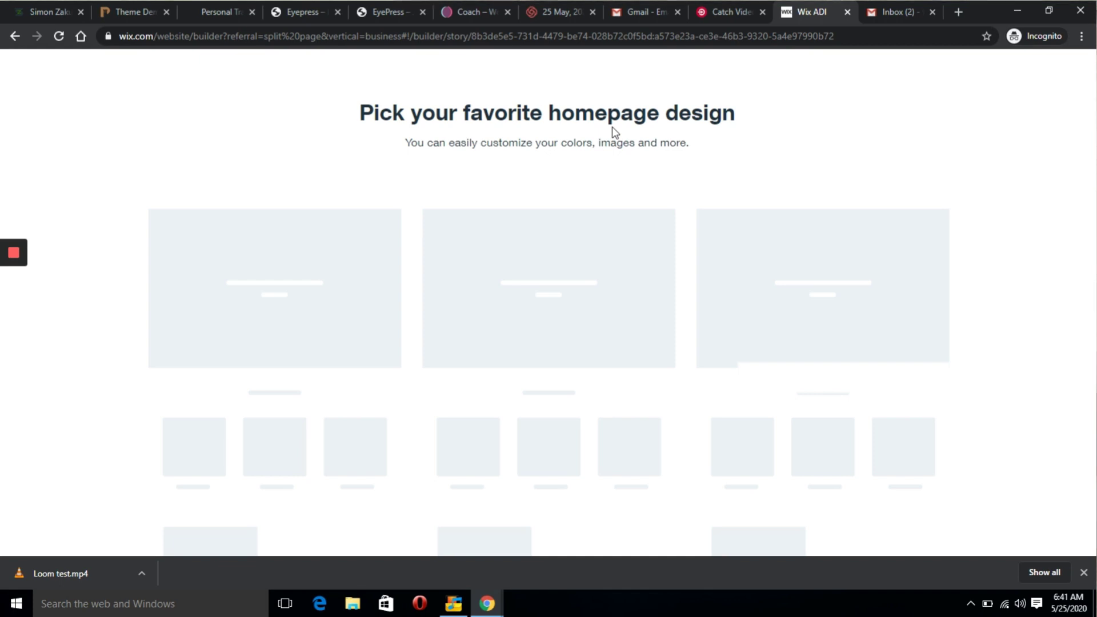
# - Keep the page without reloading and choose the white homepage design with the garden photo under the welcome heading
pyautogui.click(59, 36)
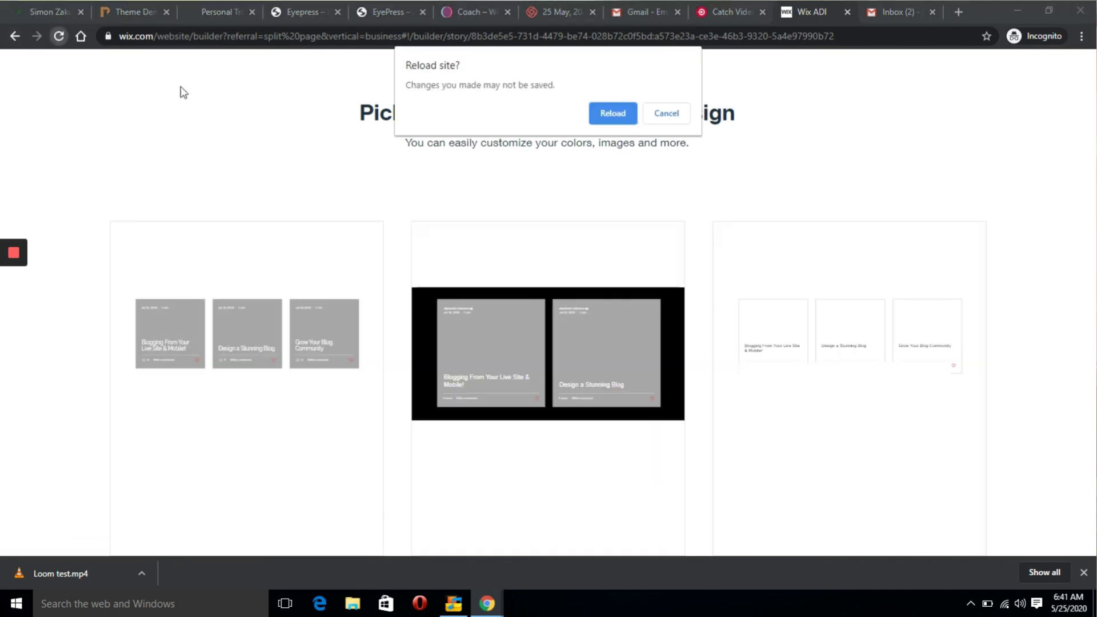
pyautogui.click(670, 117)
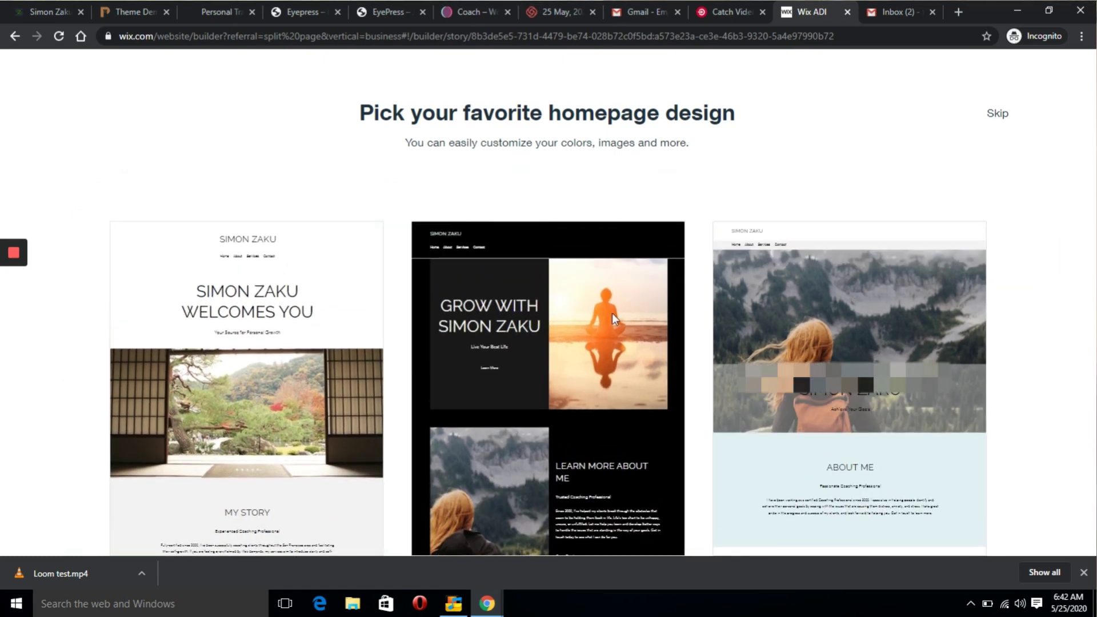
pyautogui.click(245, 343)
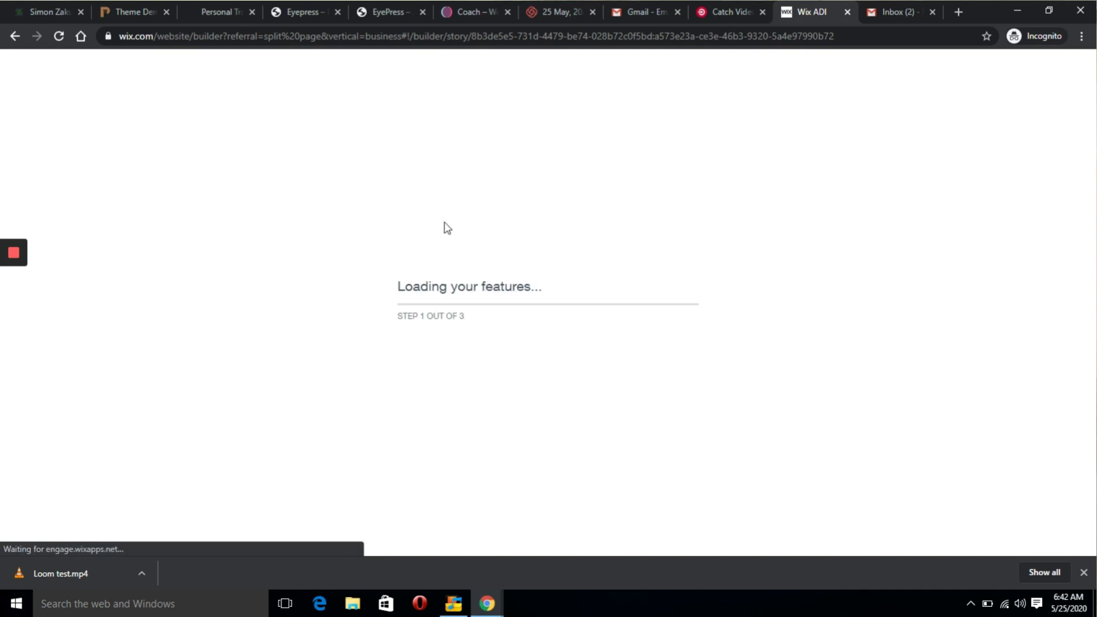
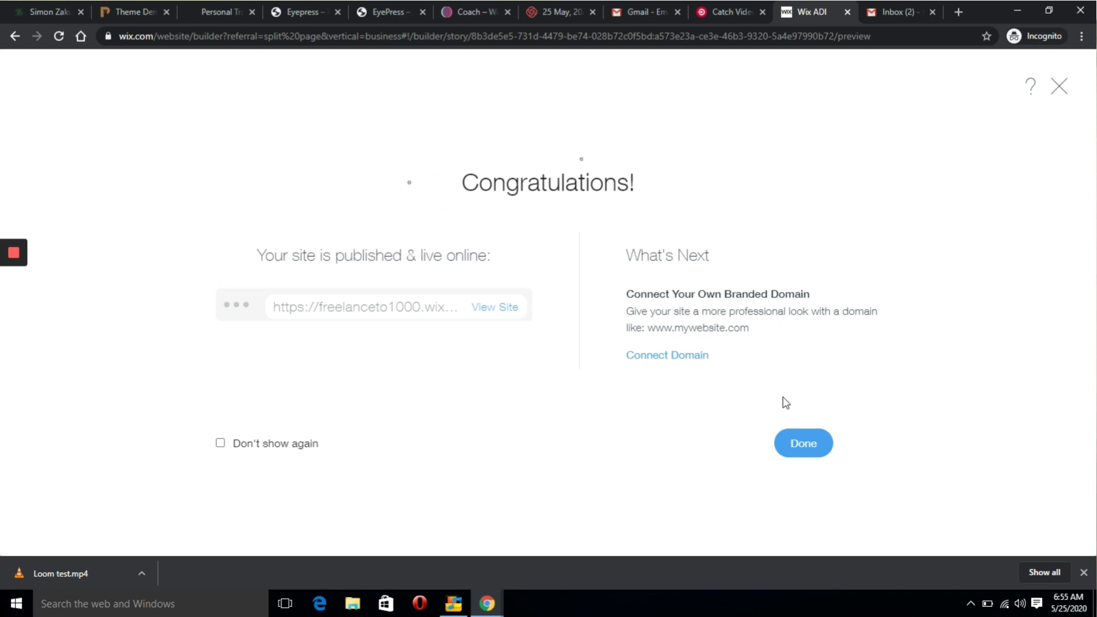
# - Dismiss the publish confirmation and publish the site again from the editor
pyautogui.click(798, 442)
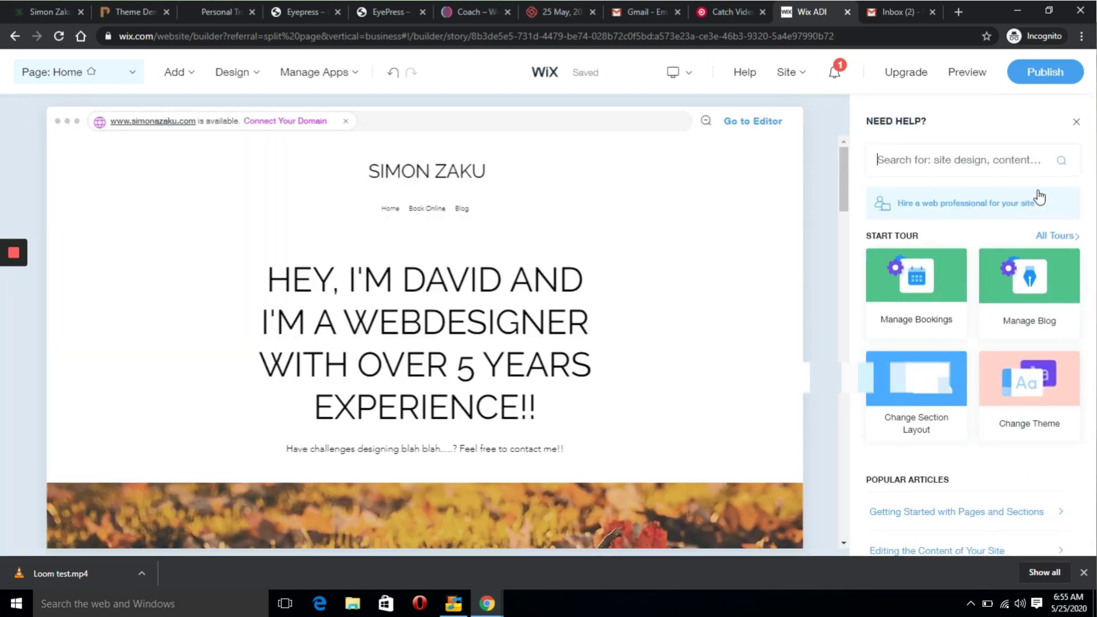
pyautogui.click(1039, 78)
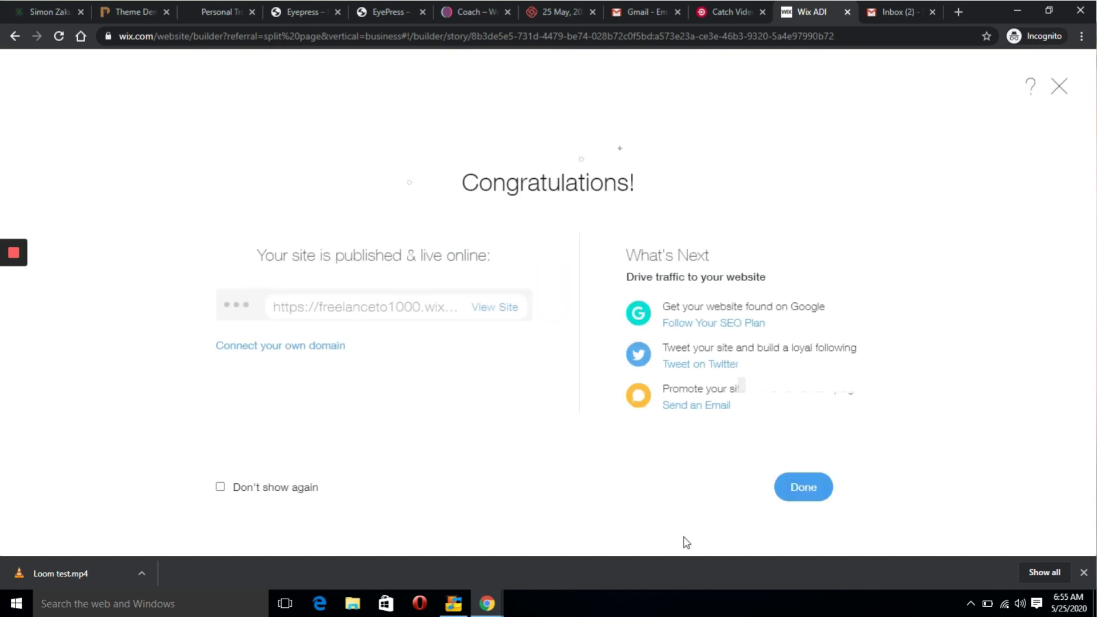
# - Turn off the congratulations message for future publishes, close it, and publish the site again from its preview
pyautogui.click(314, 488)
pyautogui.click(823, 487)
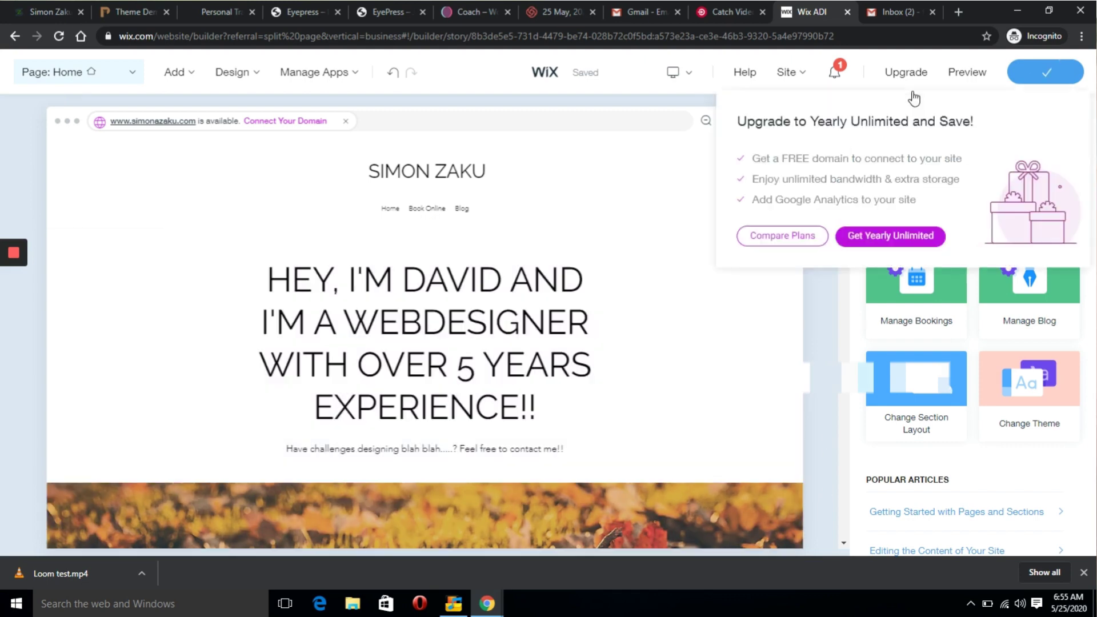
pyautogui.click(948, 75)
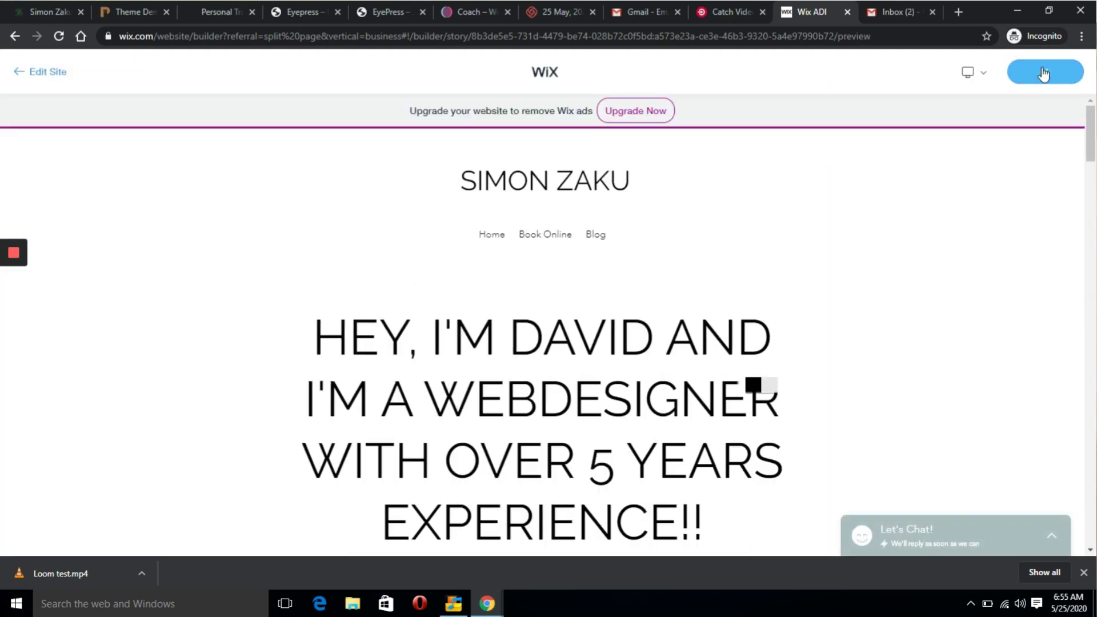
pyautogui.click(1044, 70)
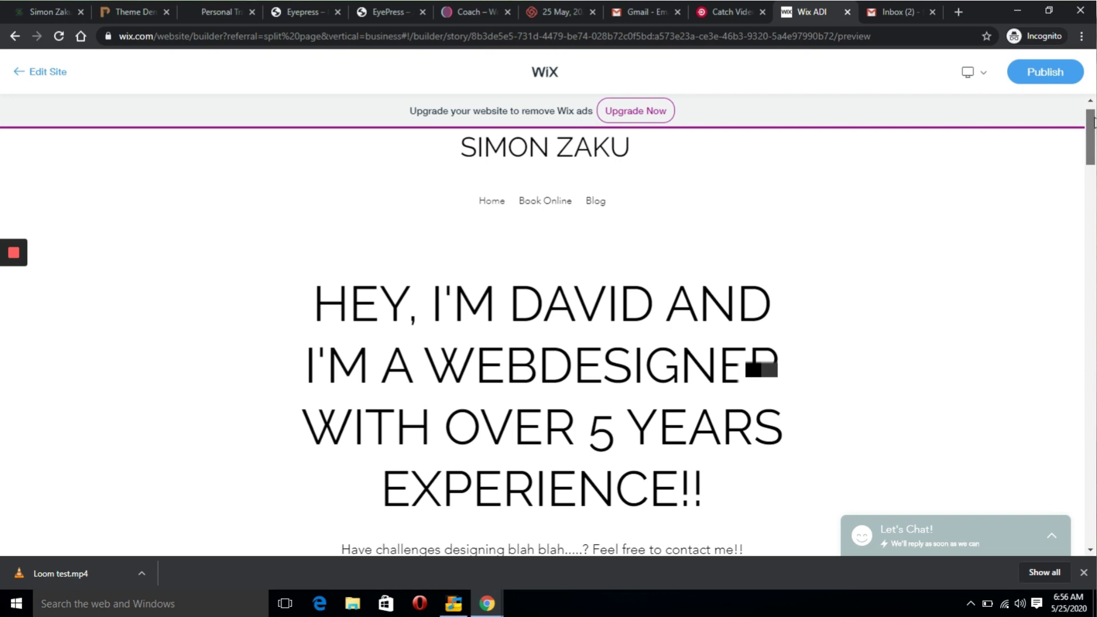
pyautogui.click(1060, 72)
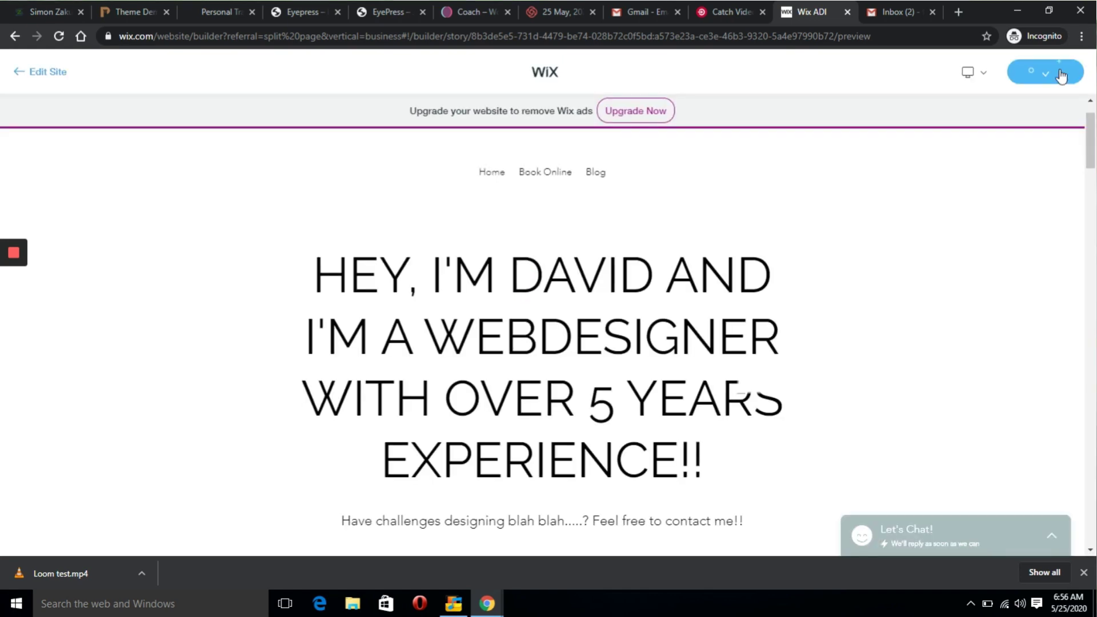
pyautogui.moveTo(1091, 154); pyautogui.dragTo(1095, 190)
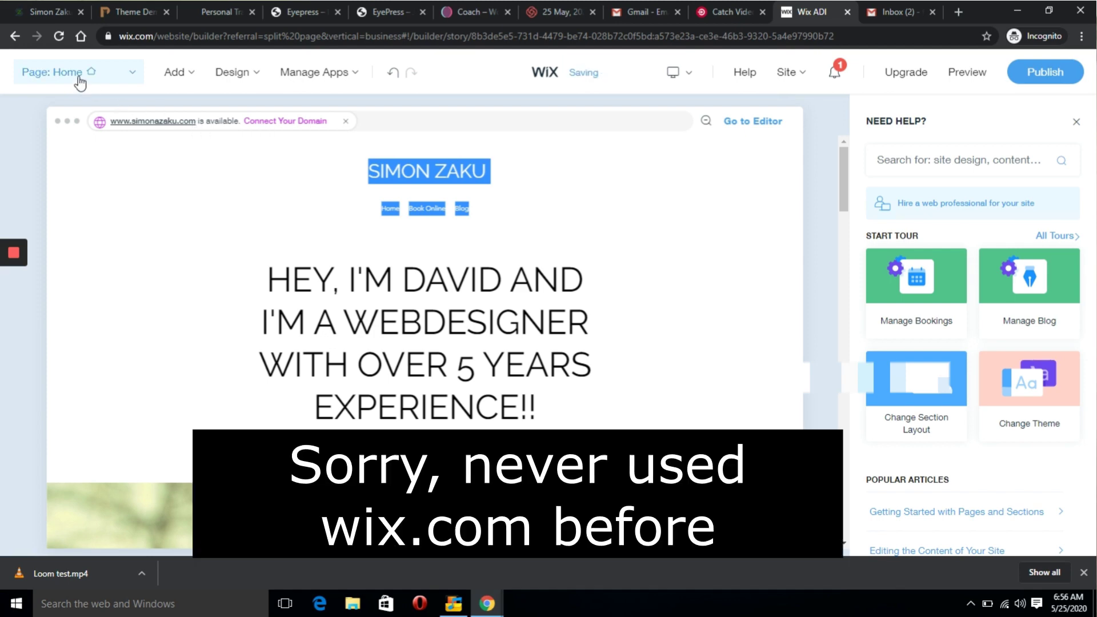
# - Open the page manager for the site's Home page
pyautogui.rightClick(77, 77)
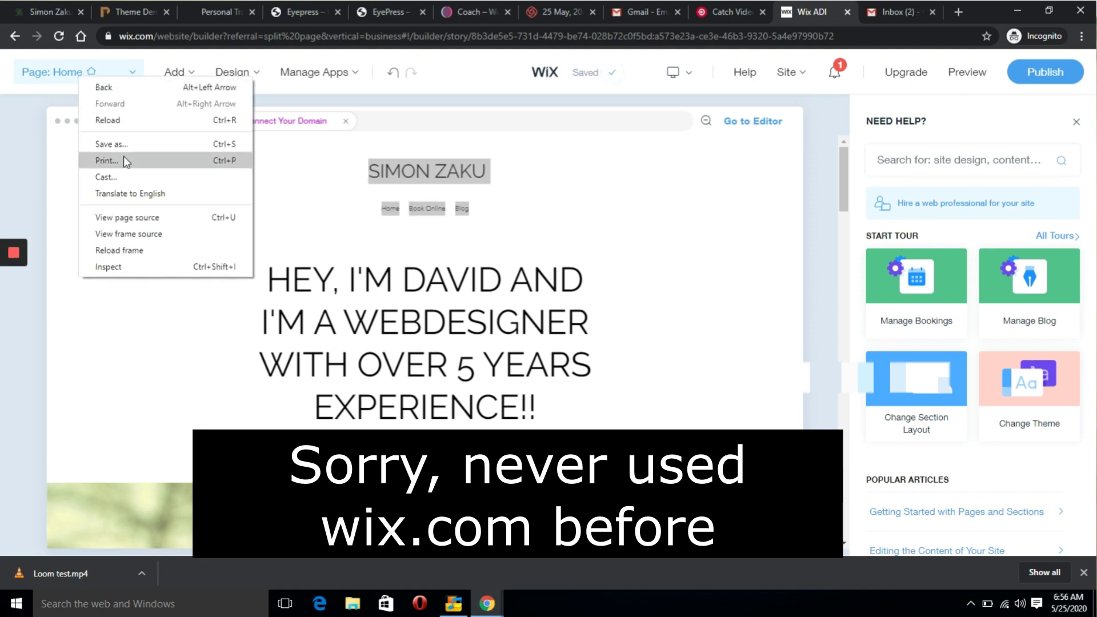
pyautogui.click(68, 79)
pyautogui.doubleClick(70, 76)
# - View the published site from the editor and copy its web address
pyautogui.moveTo(175, 74)
pyautogui.moveTo(246, 73)
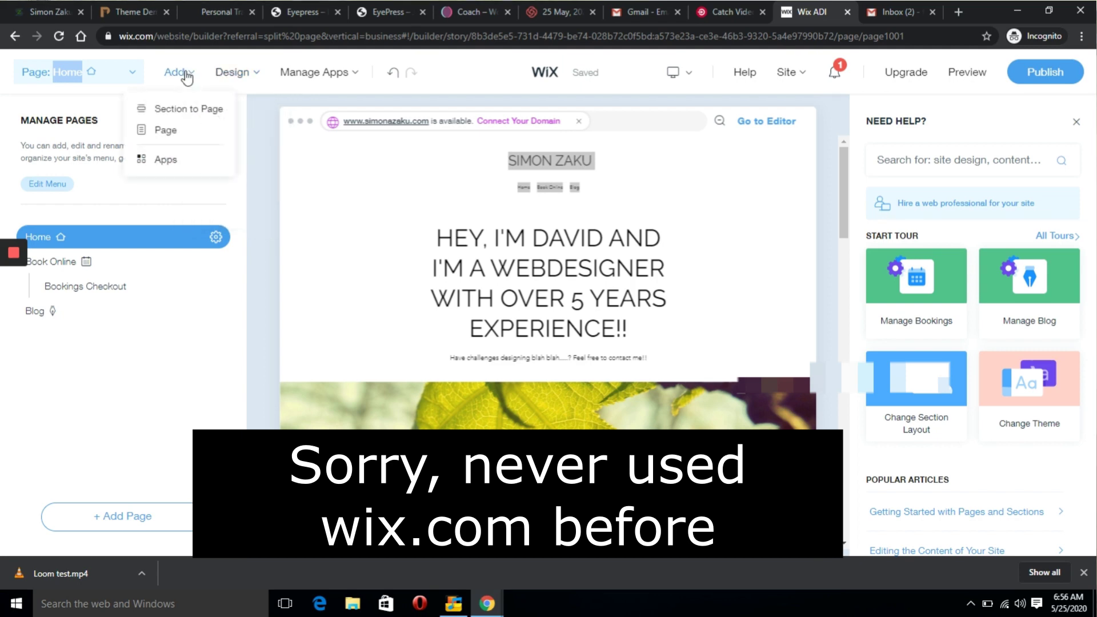
pyautogui.moveTo(297, 83)
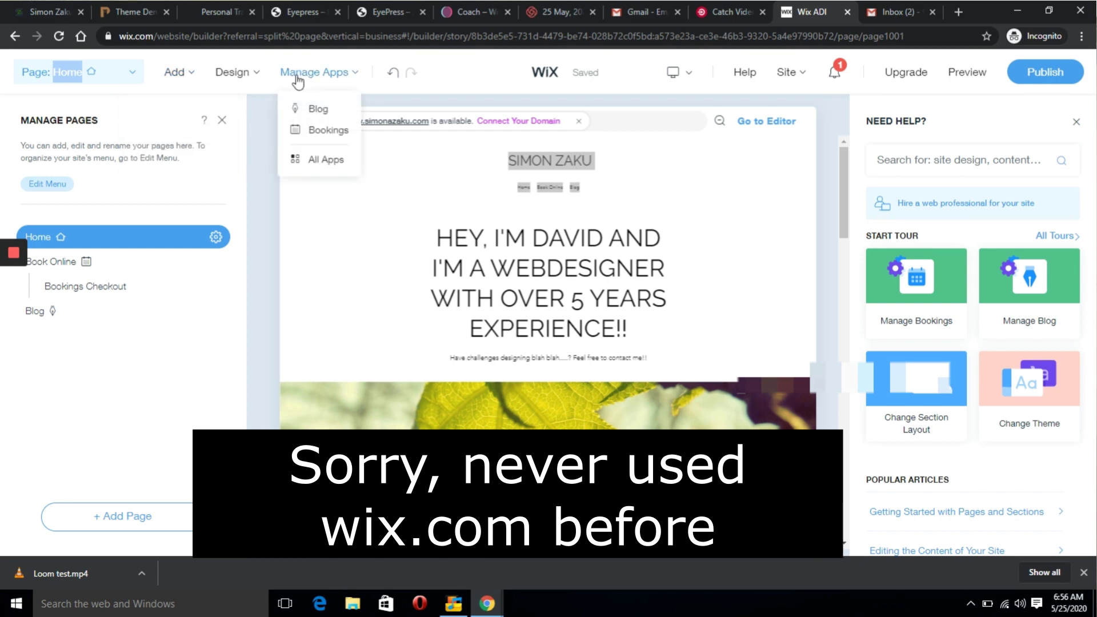
pyautogui.moveTo(800, 74)
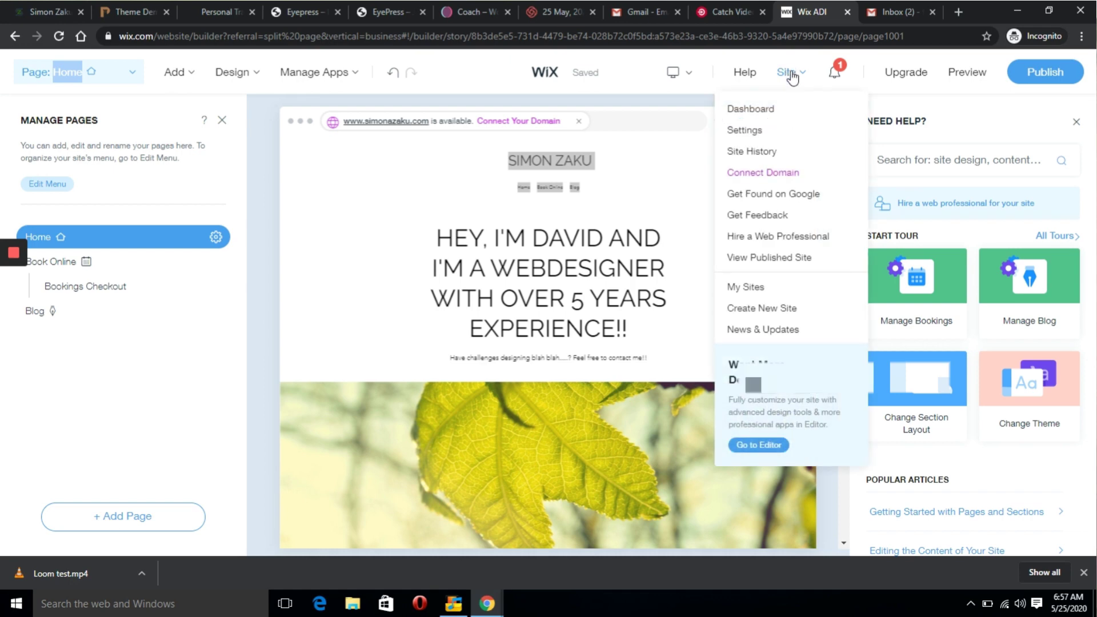
pyautogui.click(777, 257)
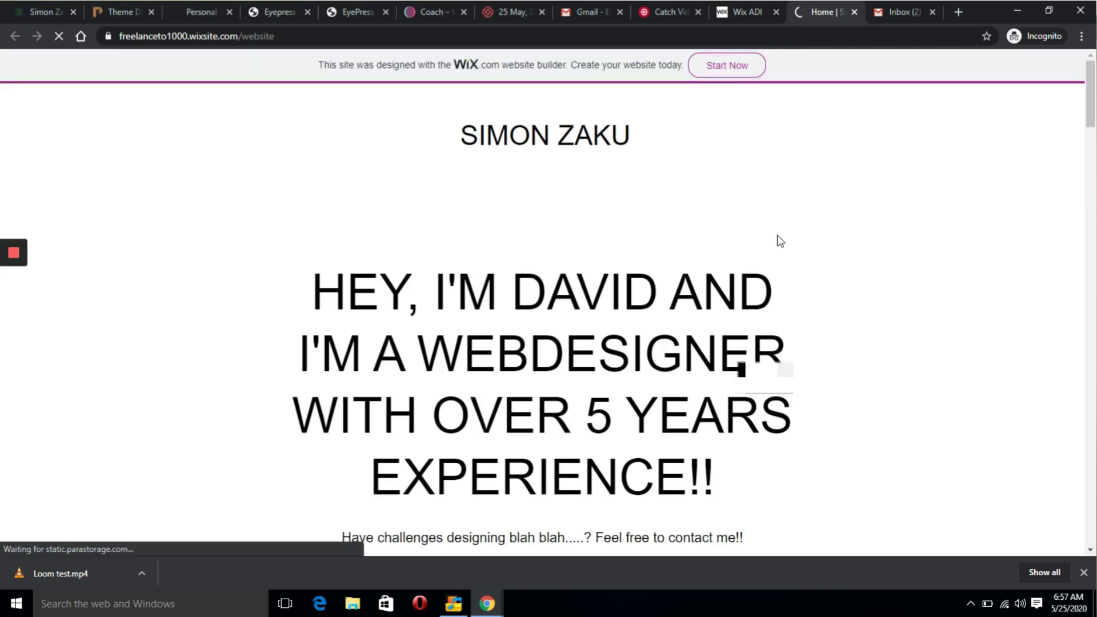
pyautogui.click(735, 38)
pyautogui.hotkey('ctrl', 'c')
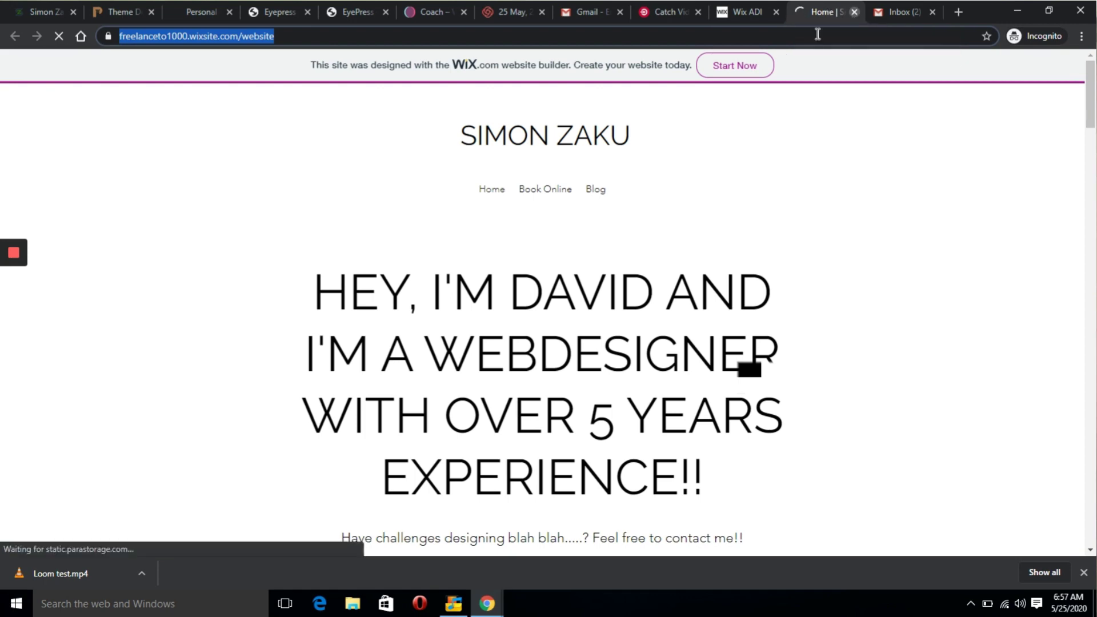
pyautogui.click(854, 12)
pyautogui.hotkey('ctrl', 't')
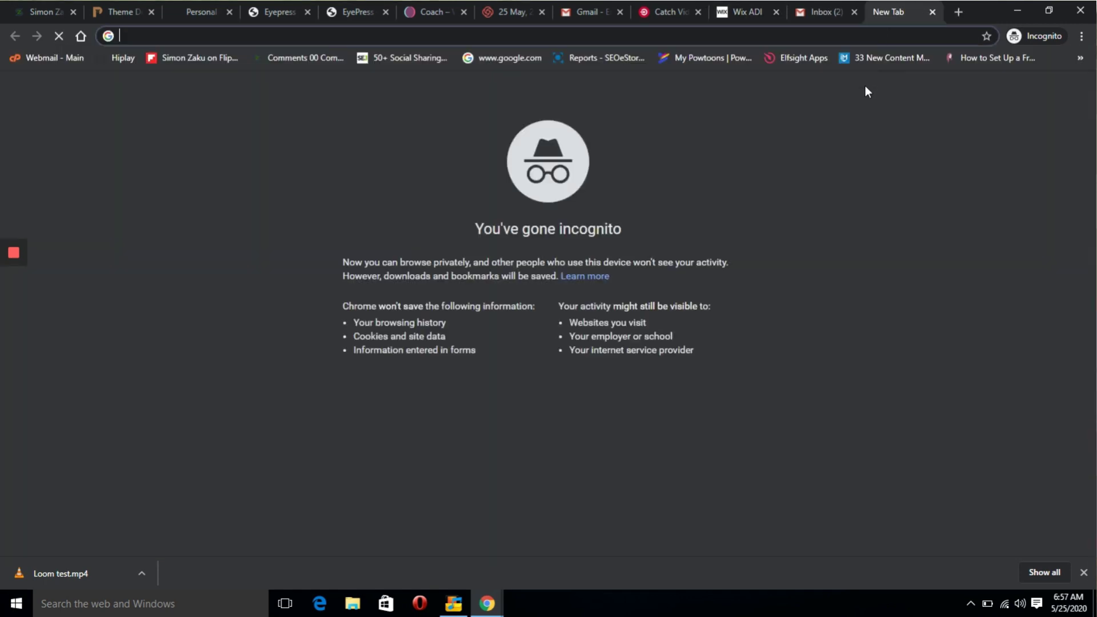
pyautogui.hotkey('ctrl', 'v')
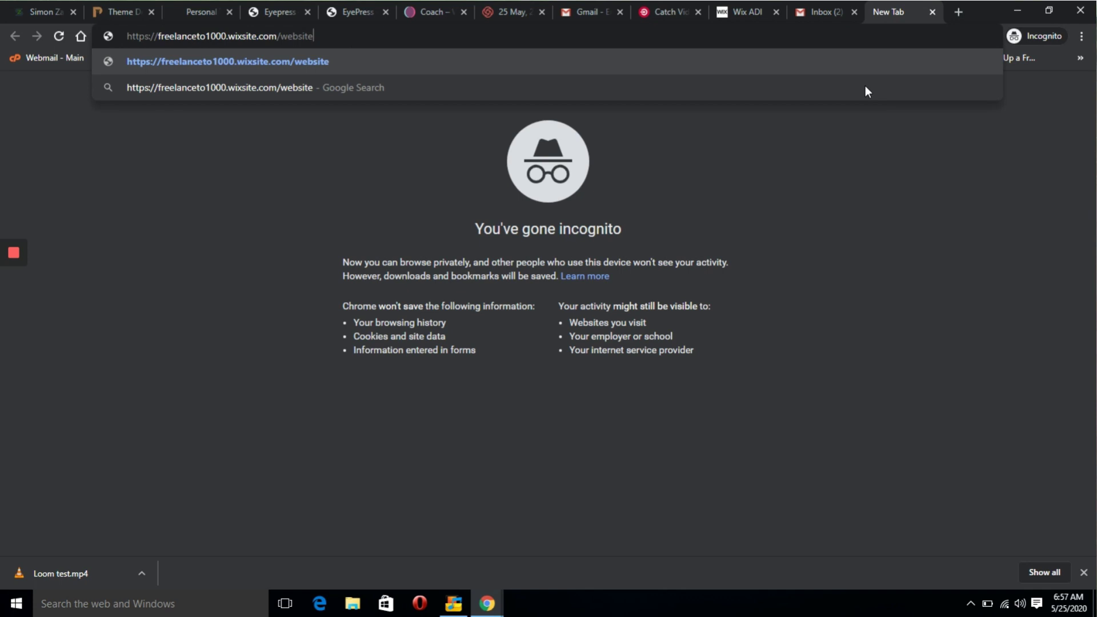
pyautogui.press('Return')
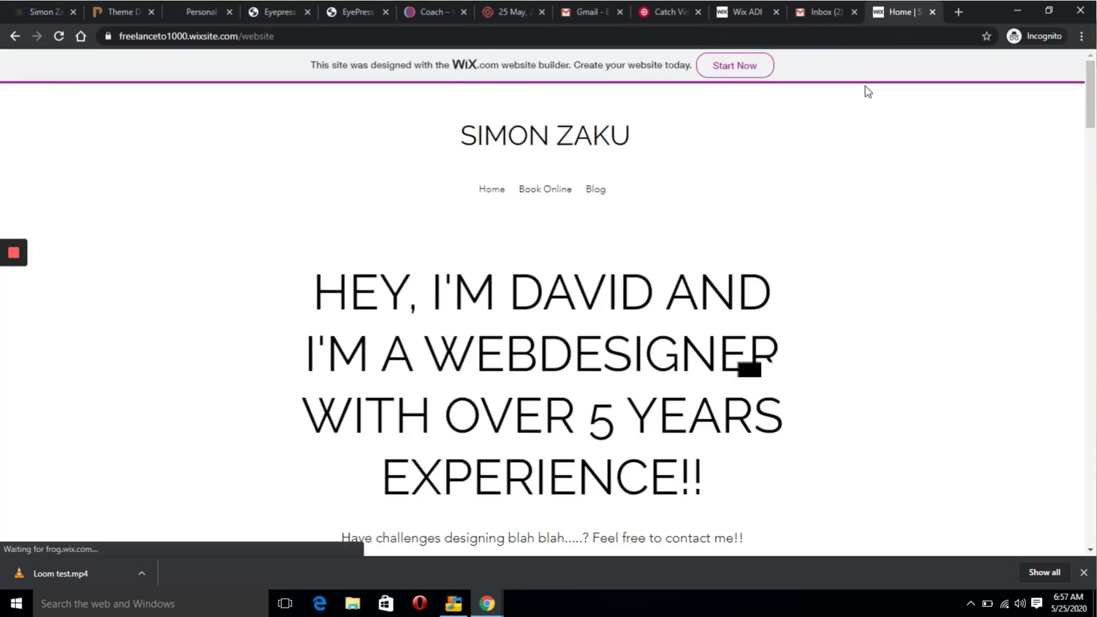
# - Look through the published home page down to the footer and return to its start
pyautogui.scroll(-2, 1094, 85)
pyautogui.moveTo(1094, 86); pyautogui.dragTo(1093, 125)
pyautogui.moveTo(1092, 137); pyautogui.dragTo(1043, 499)
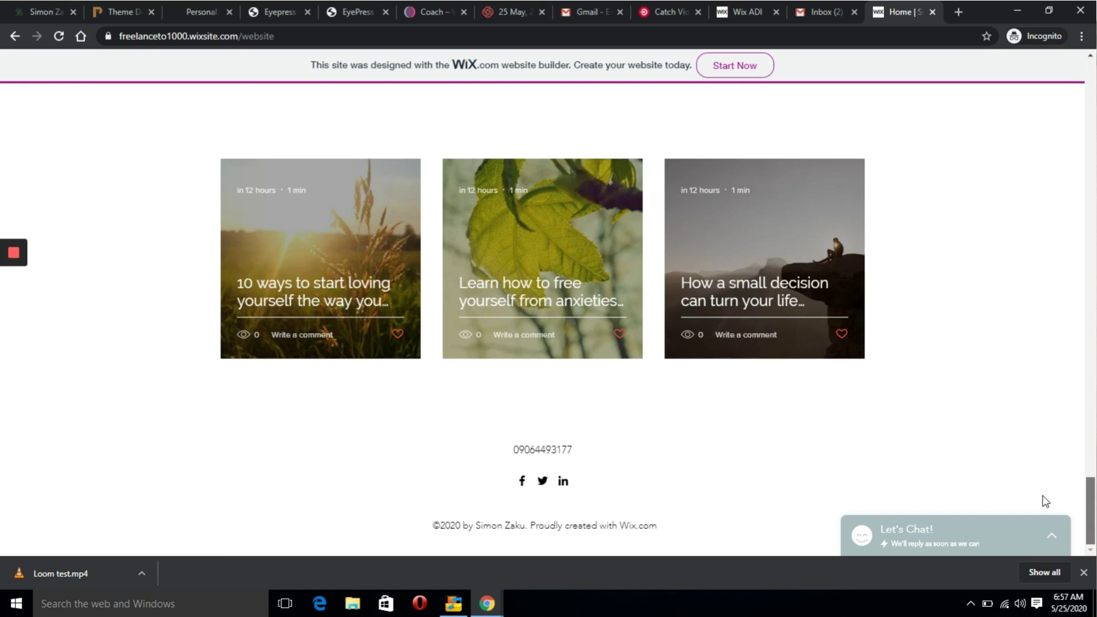
pyautogui.moveTo(1048, 507); pyautogui.dragTo(1093, 85)
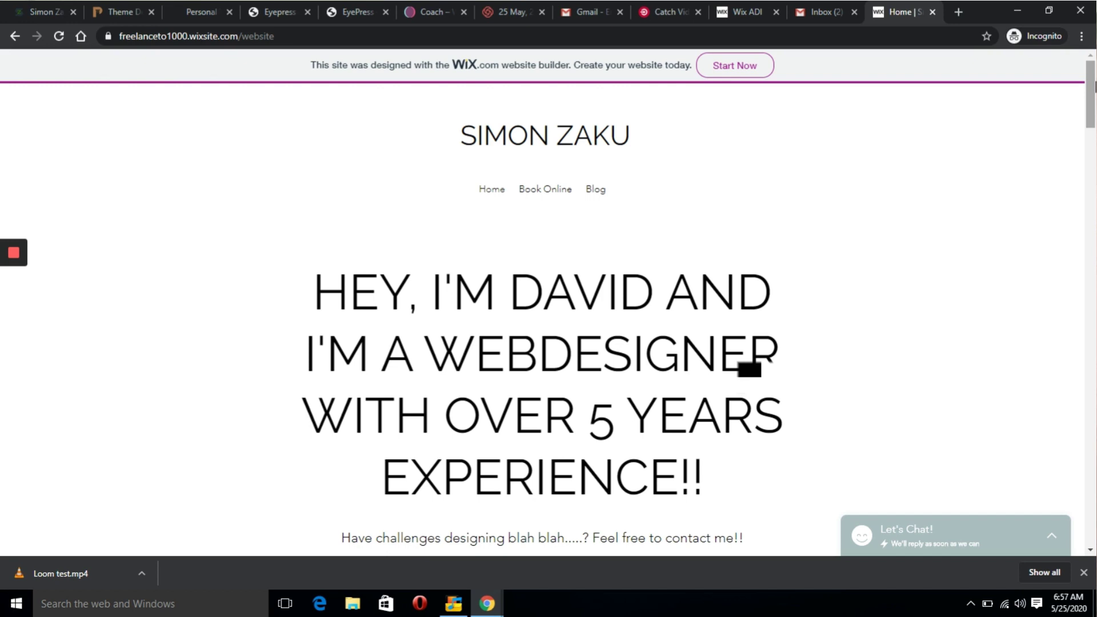